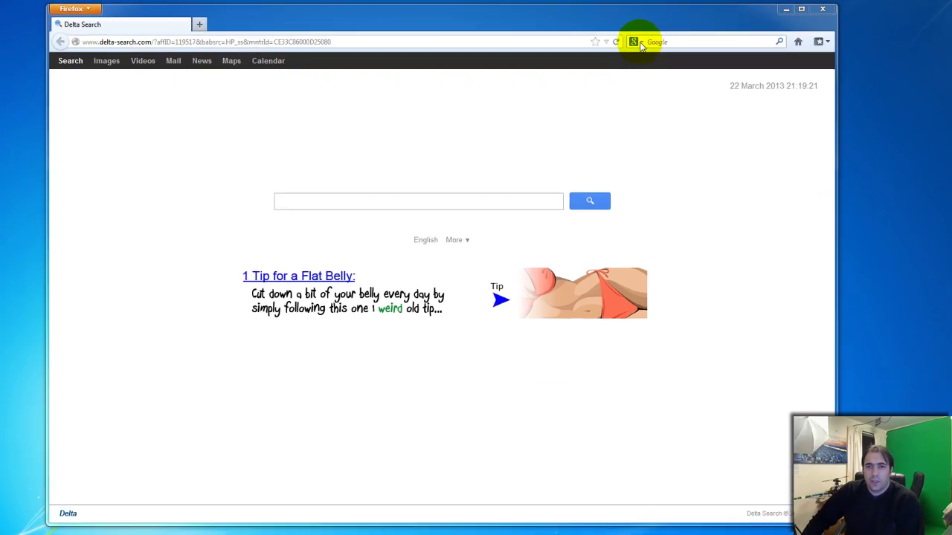
Remove Amazon.com from the browser's list of installed search engines and save the list
{"action": "left_click", "coordinate": [638, 43]}
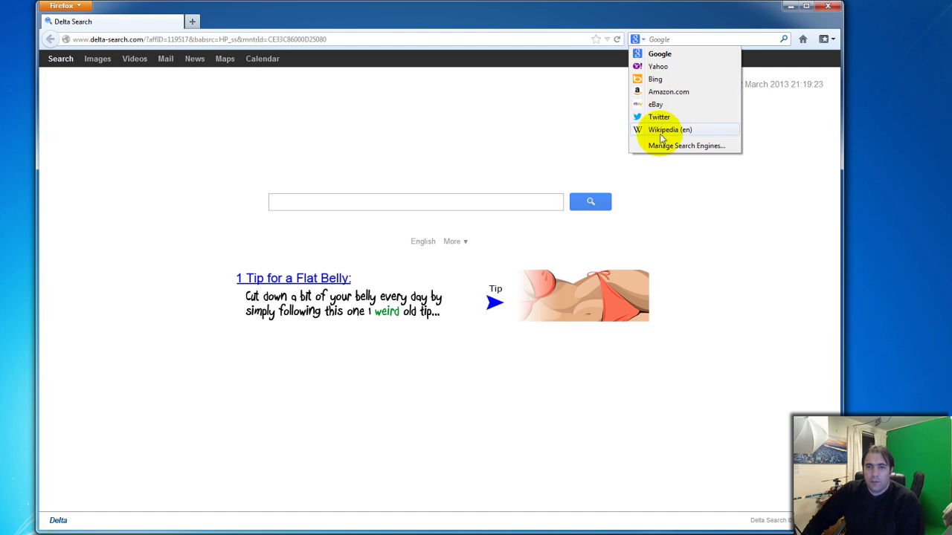
{"action": "left_click", "coordinate": [680, 147]}
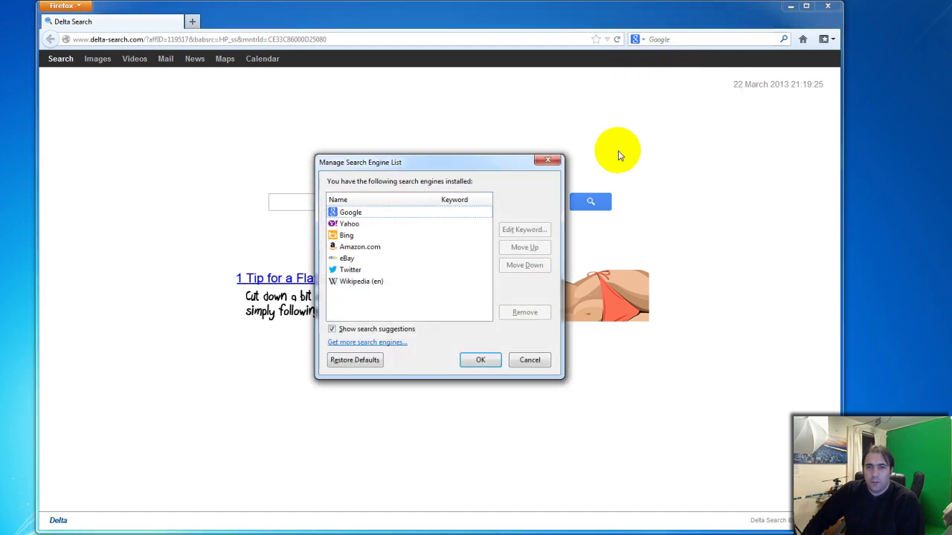
{"action": "left_click", "coordinate": [359, 250]}
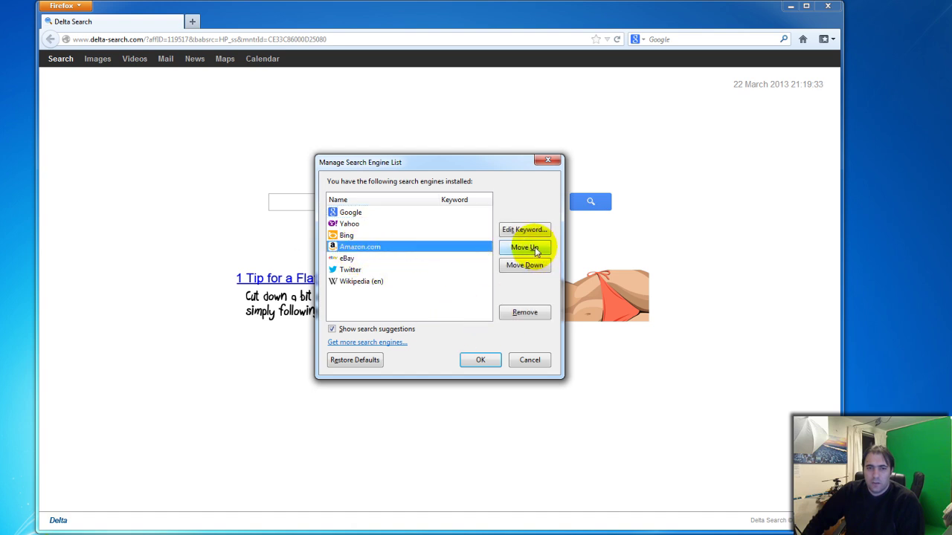
{"action": "left_click", "coordinate": [524, 312]}
{"action": "left_click", "coordinate": [480, 360]}
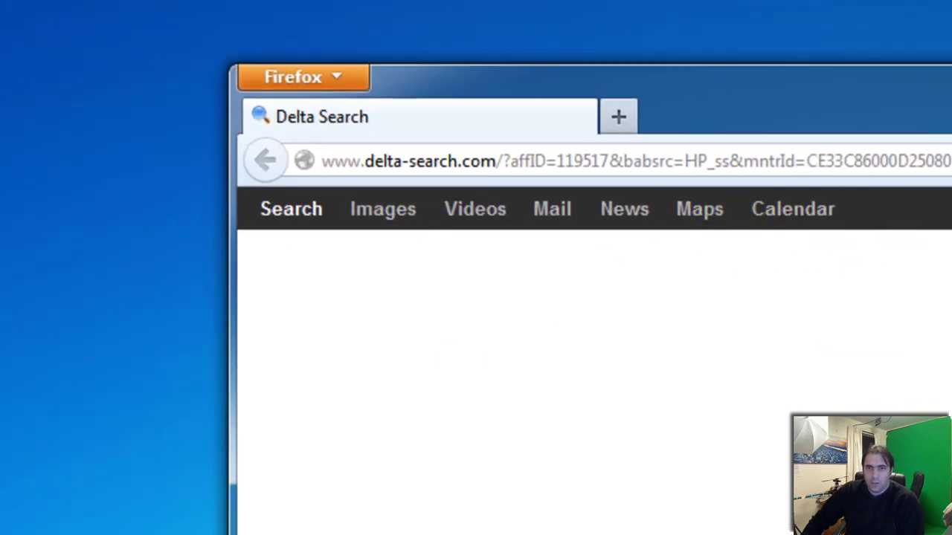
Open the browser options, look through the Content and Tabs settings, and bring up the Privacy settings
{"action": "left_click", "coordinate": [339, 79]}
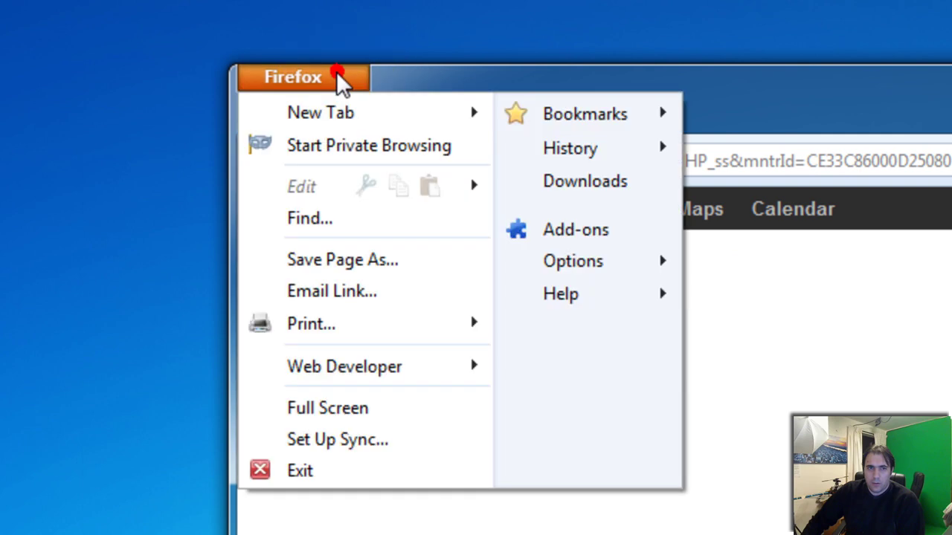
{"action": "mouse_move", "coordinate": [593, 272]}
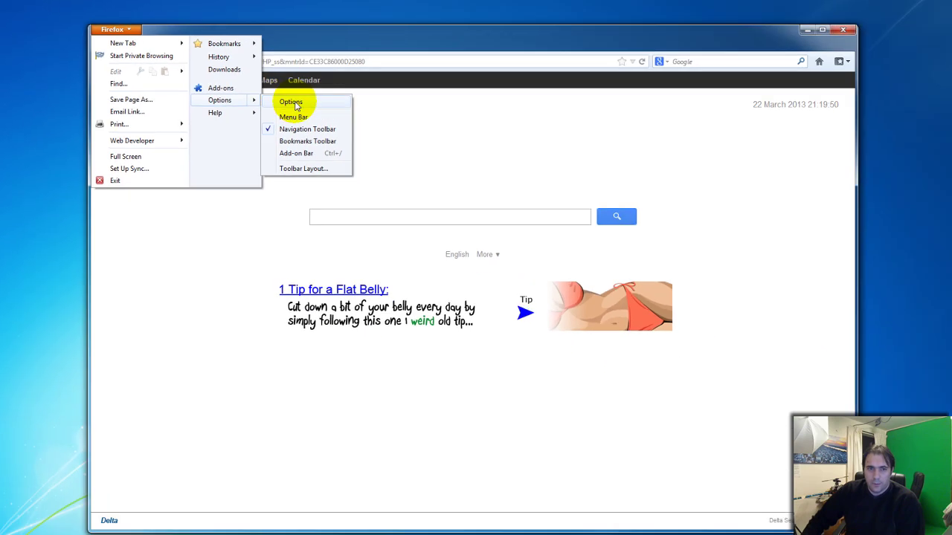
{"action": "left_click", "coordinate": [295, 104]}
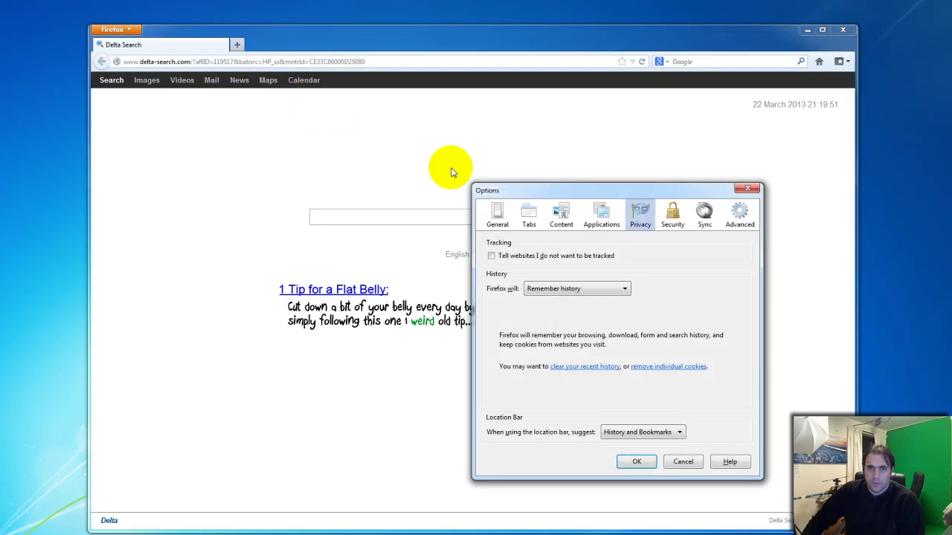
{"action": "left_click", "coordinate": [526, 222]}
{"action": "left_click", "coordinate": [561, 214]}
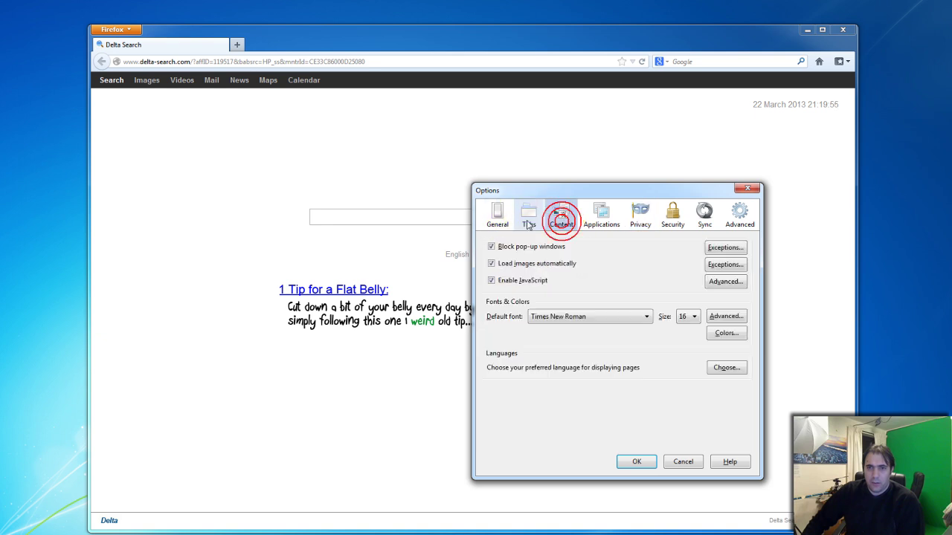
{"action": "left_click", "coordinate": [528, 215]}
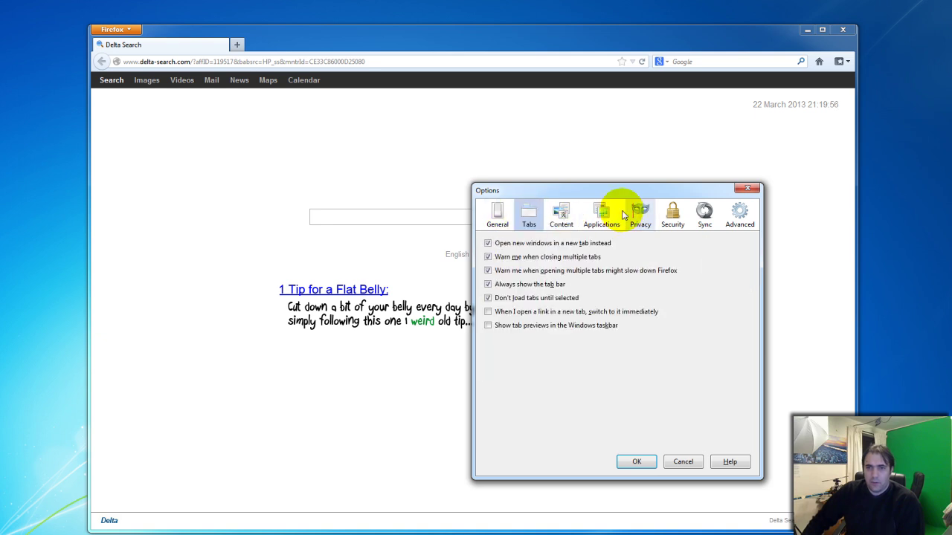
{"action": "left_click", "coordinate": [639, 216]}
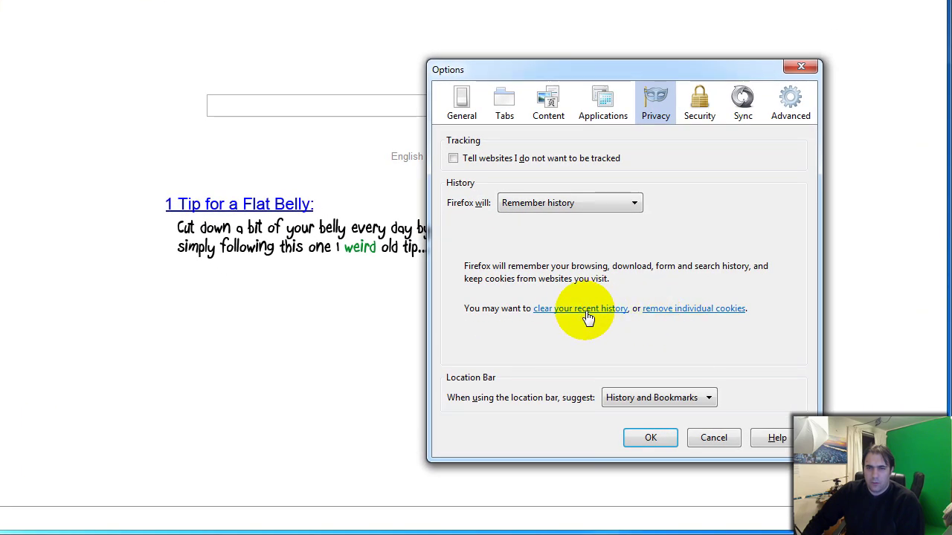
Clear the recent history with the time range set to Today and accept the options
{"action": "left_click", "coordinate": [585, 364]}
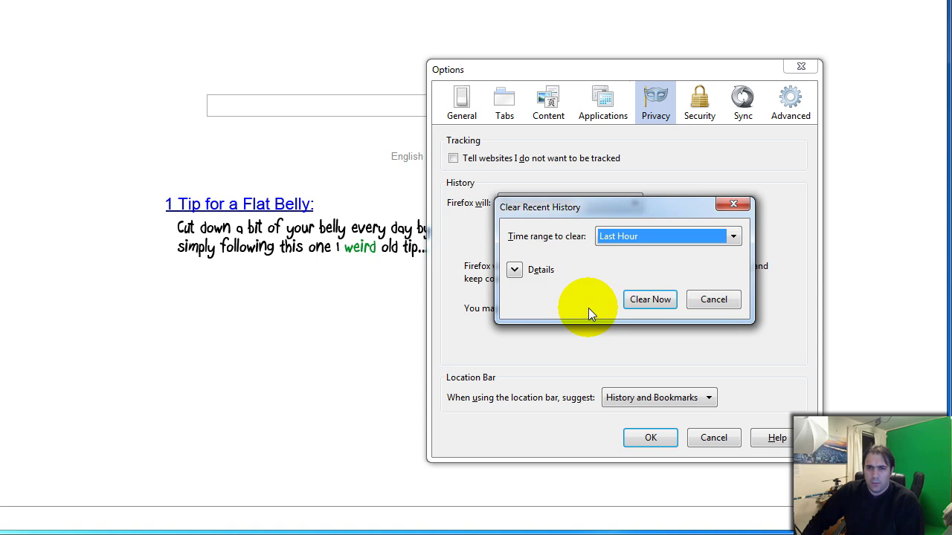
{"action": "left_click", "coordinate": [733, 238]}
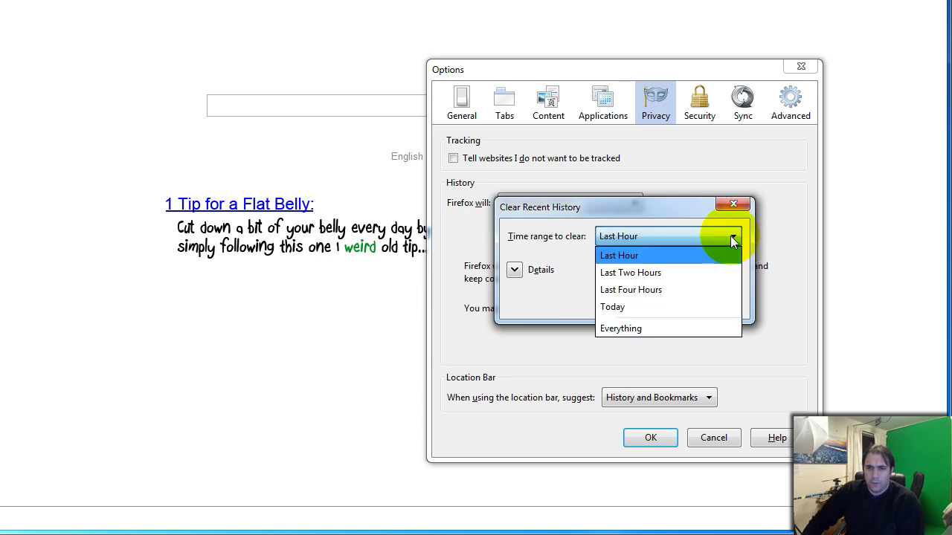
{"action": "left_click", "coordinate": [692, 305]}
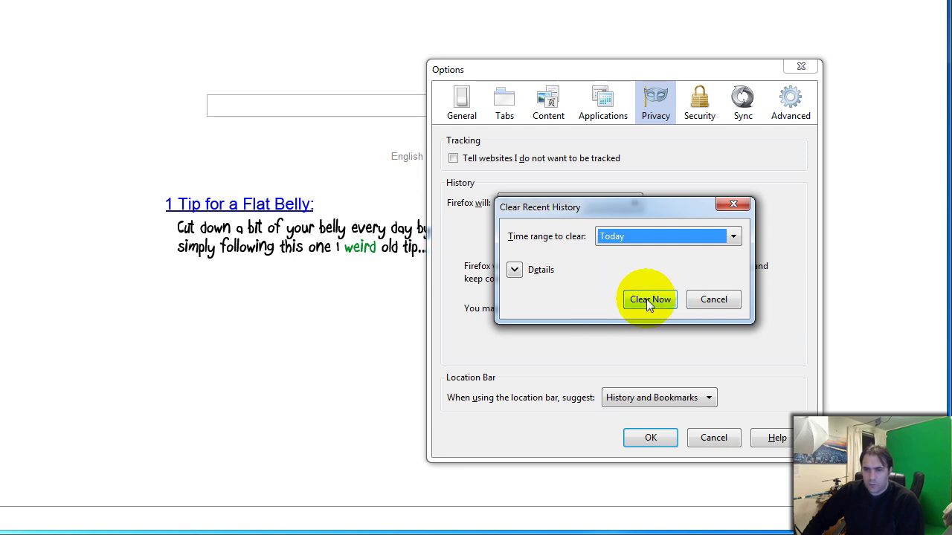
{"action": "left_click", "coordinate": [646, 299]}
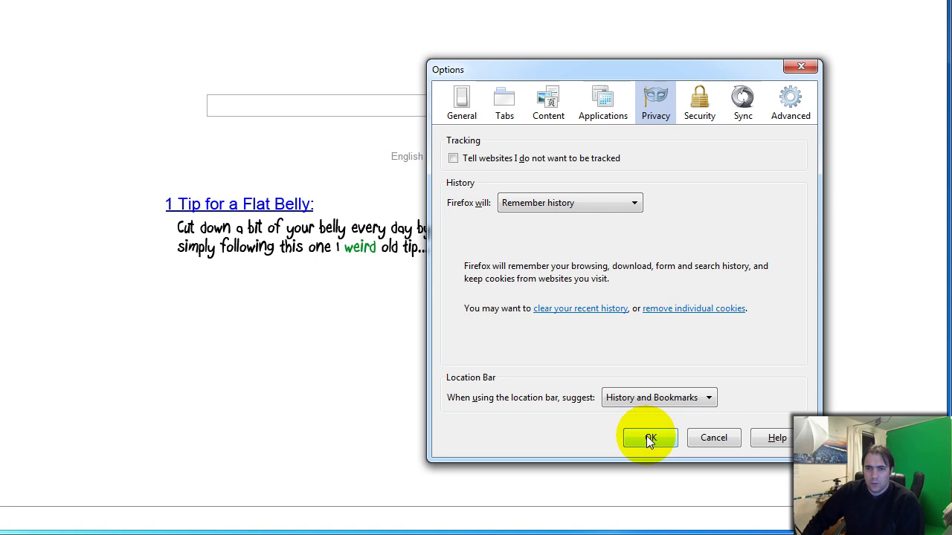
{"action": "left_click", "coordinate": [649, 438]}
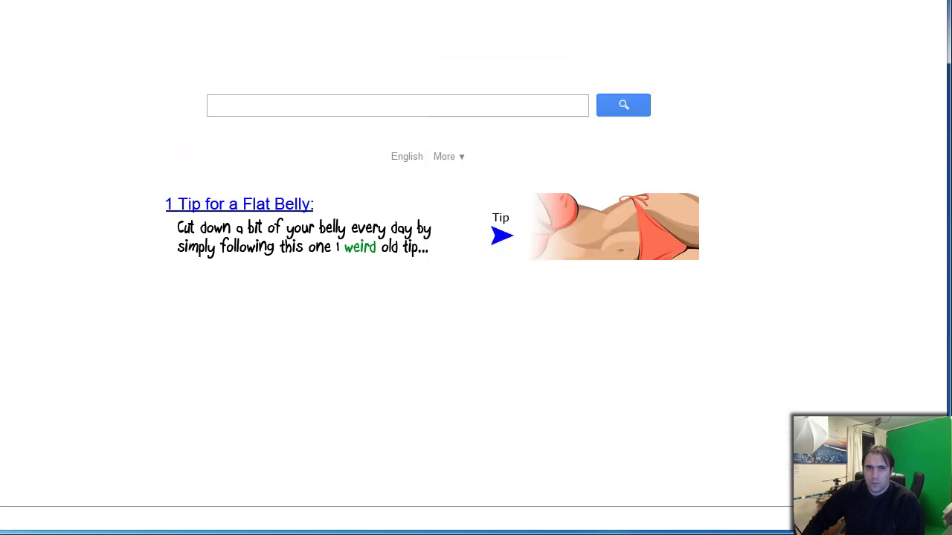
Replace the Delta Search address with a search for "google home page" and run it
{"action": "left_click", "coordinate": [214, 39]}
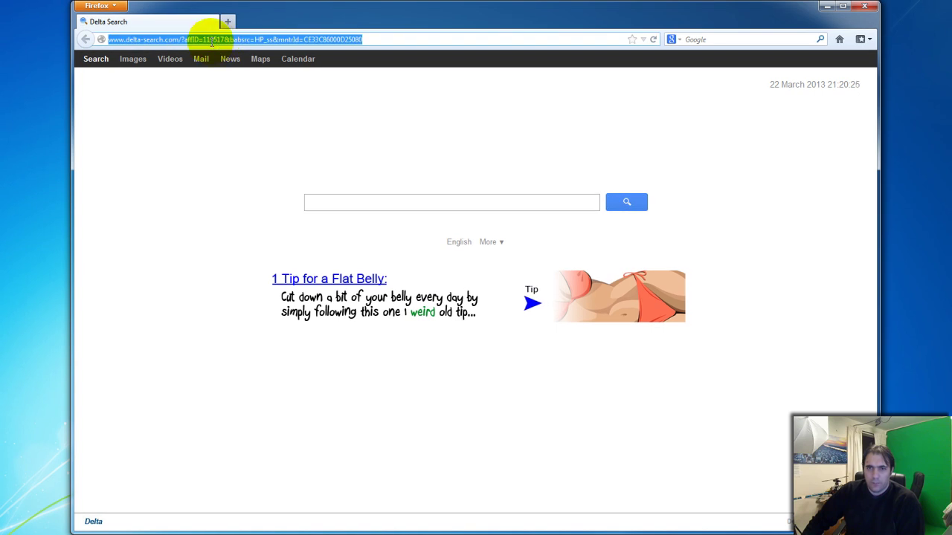
{"action": "left_click", "coordinate": [320, 39]}
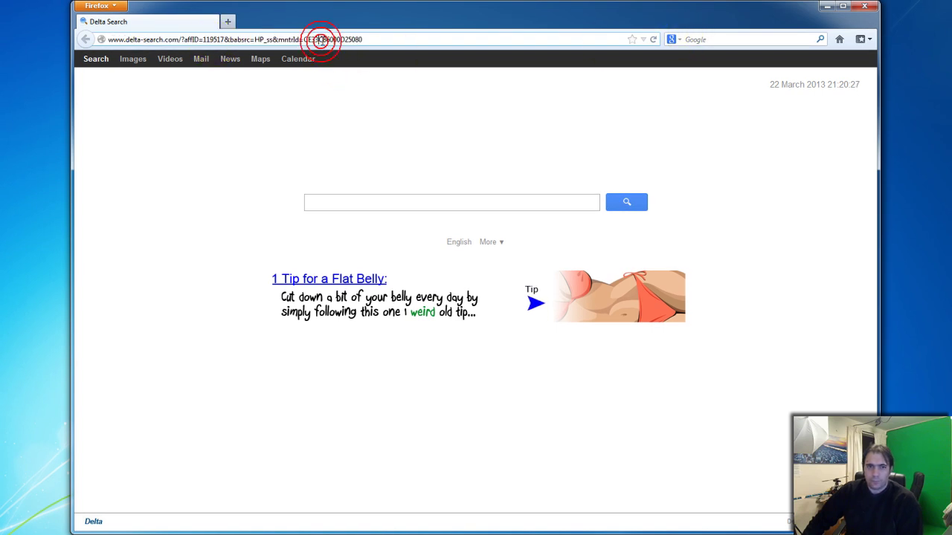
{"action": "left_click", "coordinate": [370, 40]}
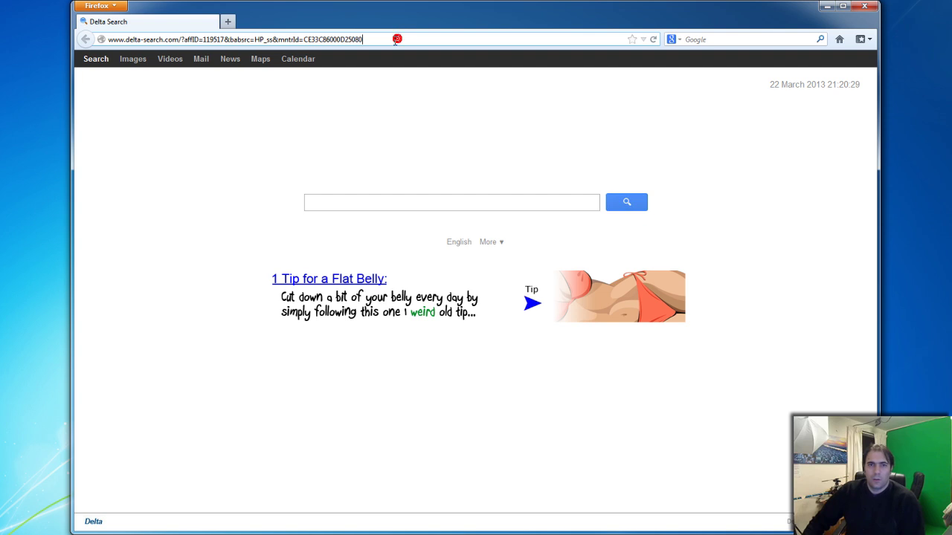
{"action": "left_click_drag", "start_coordinate": [396, 40], "coordinate": [96, 40]}
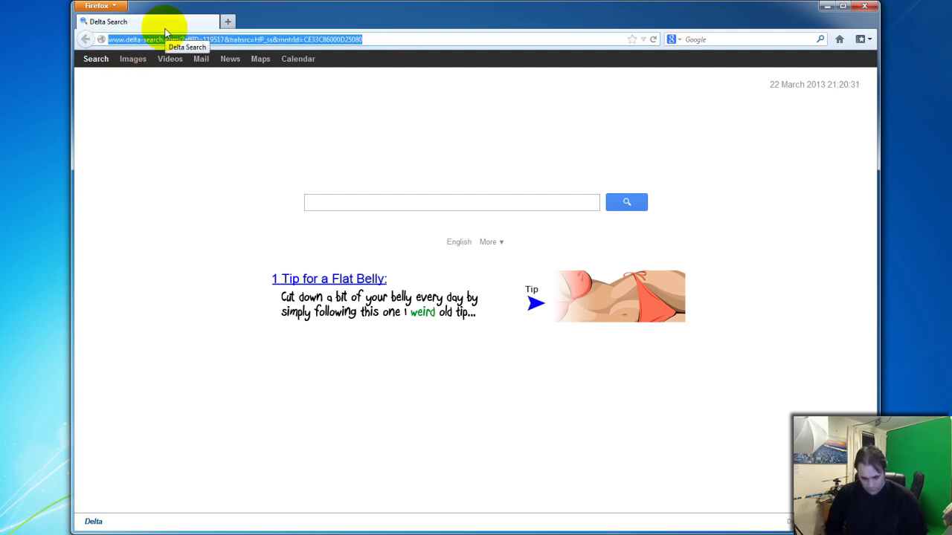
{"action": "type", "text": "google h"}
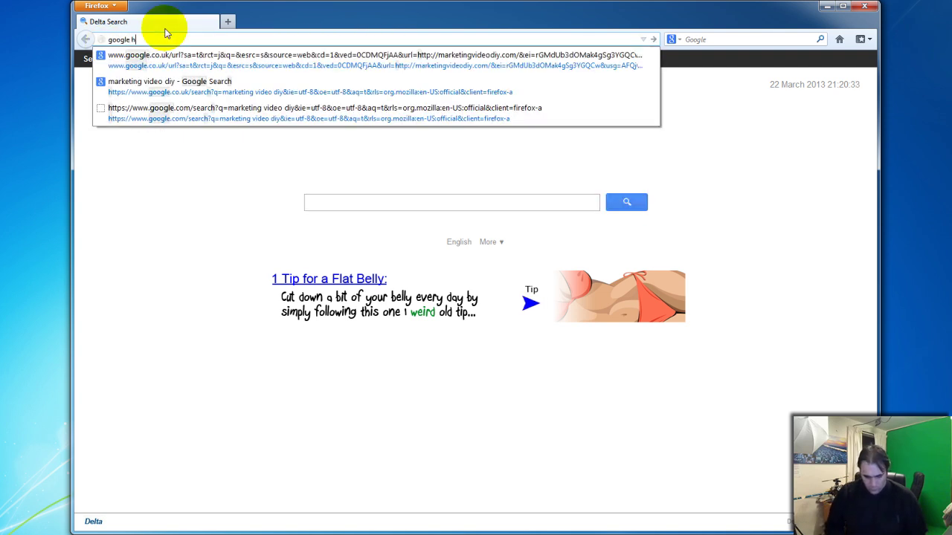
{"action": "type", "text": "ome page"}
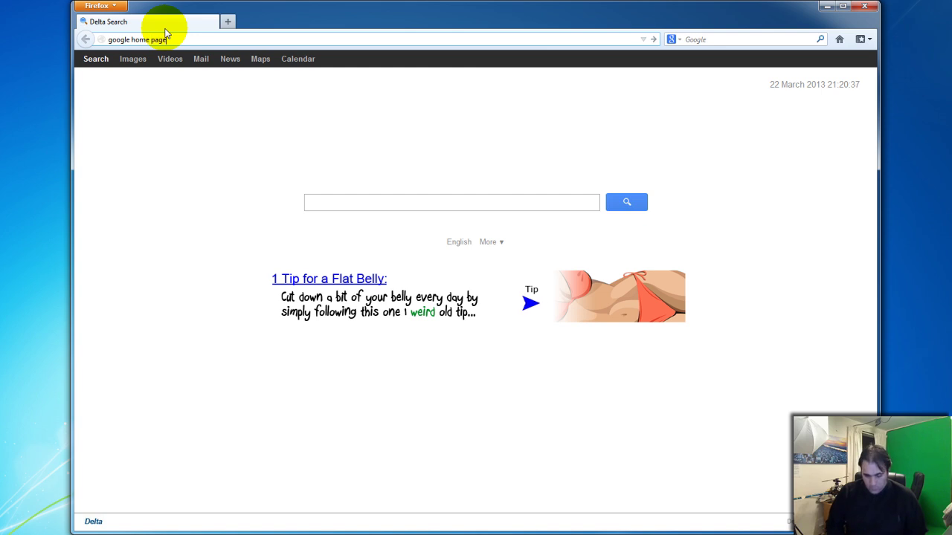
{"action": "key", "text": "Return"}
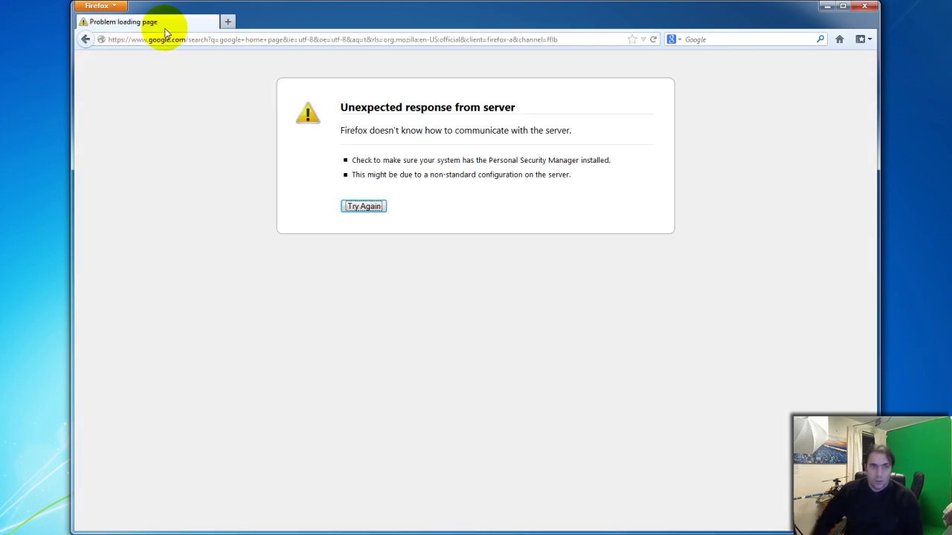
{"action": "left_click", "coordinate": [281, 39]}
{"action": "left_click", "coordinate": [513, 39]}
{"action": "left_click_drag", "start_coordinate": [566, 40], "coordinate": [184, 53]}
{"action": "key", "text": "BackSpace"}
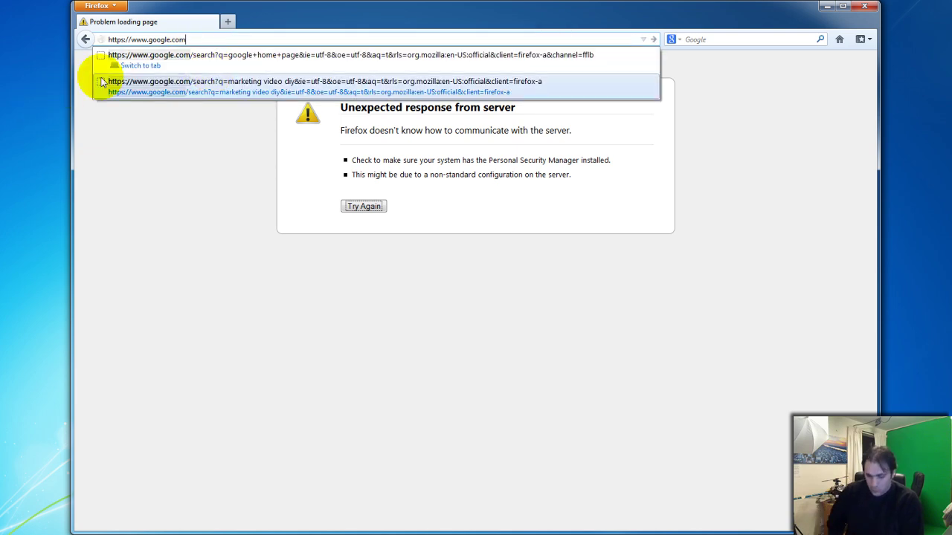
{"action": "key", "text": "Return"}
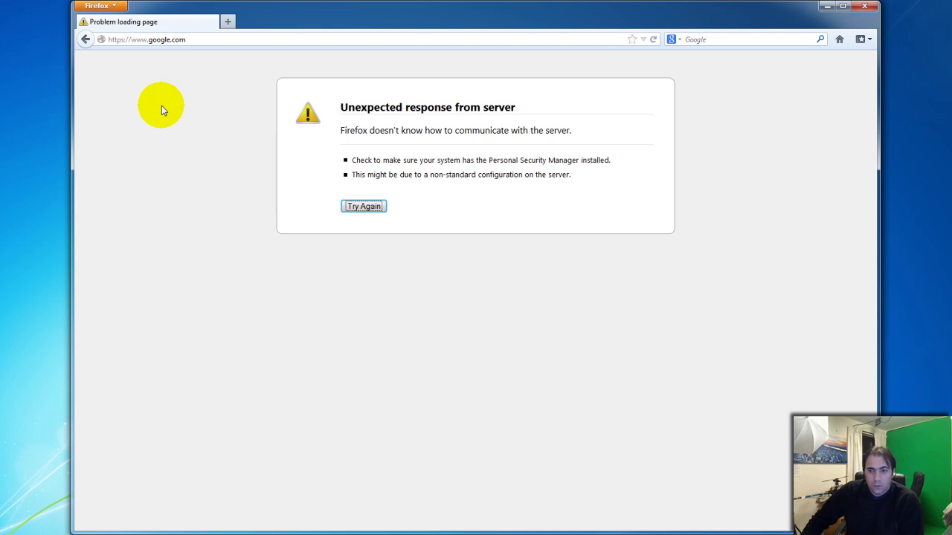
Remove the "s" from https in the Google address and load the page over plain http
{"action": "left_click", "coordinate": [126, 39]}
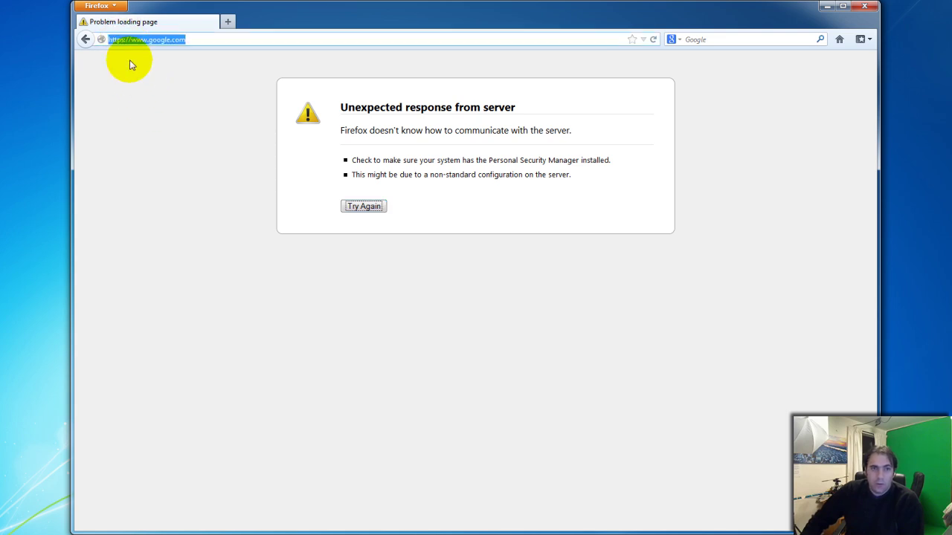
{"action": "left_click", "coordinate": [124, 39]}
{"action": "key", "text": "BackSpace"}
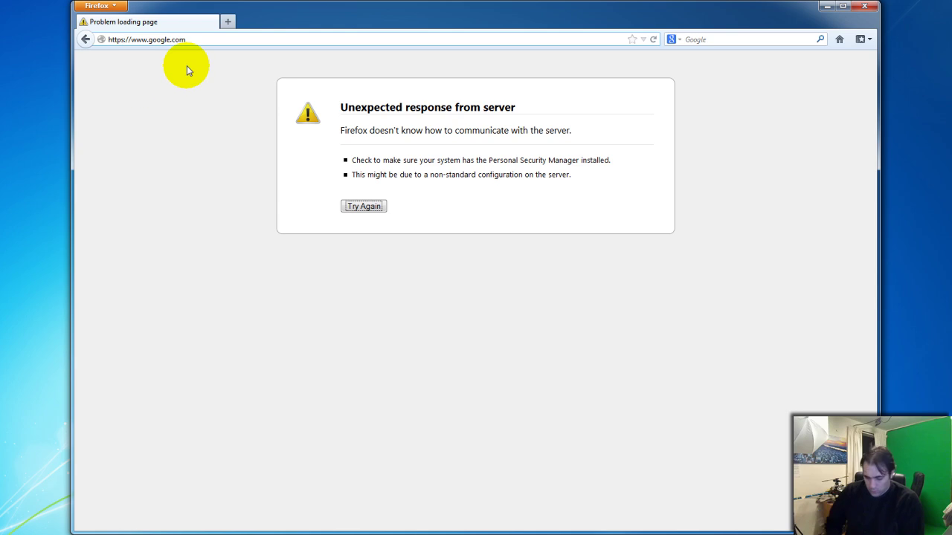
{"action": "key", "text": "Return"}
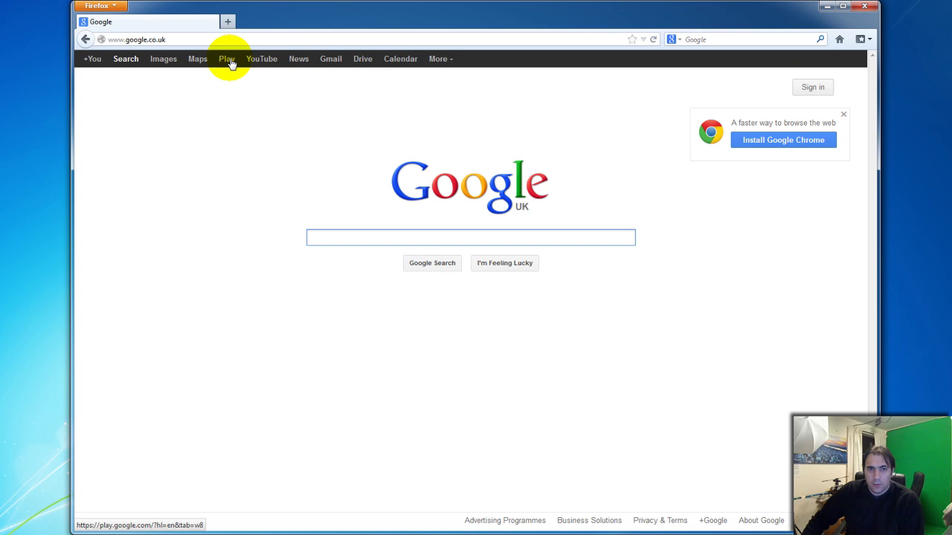
{"action": "left_click", "coordinate": [187, 40]}
{"action": "right_click", "coordinate": [118, 38]}
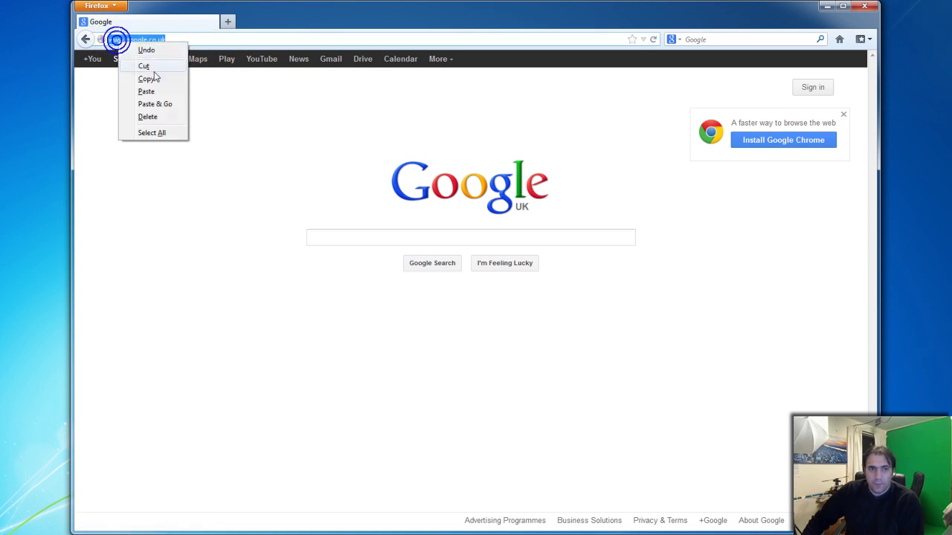
{"action": "left_click", "coordinate": [156, 82]}
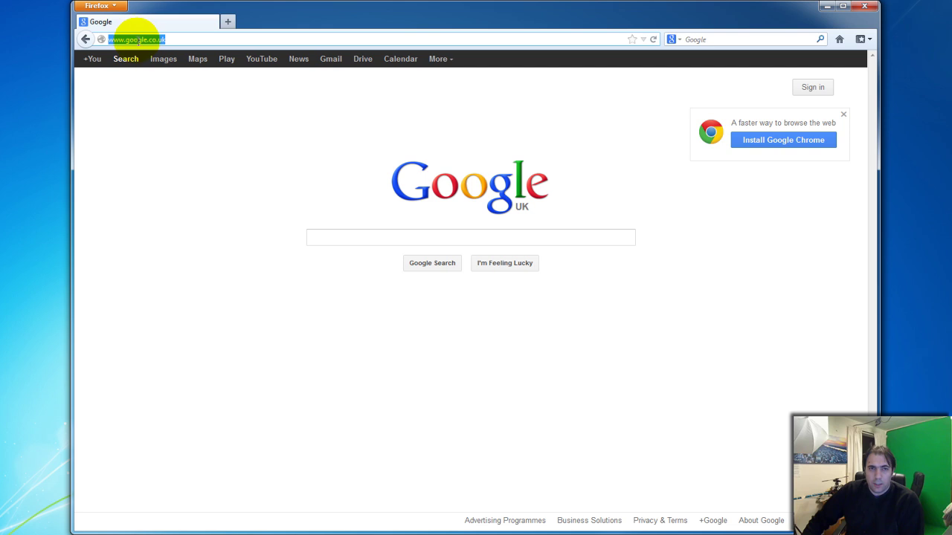
{"action": "left_click_drag", "start_coordinate": [138, 39], "coordinate": [840, 41]}
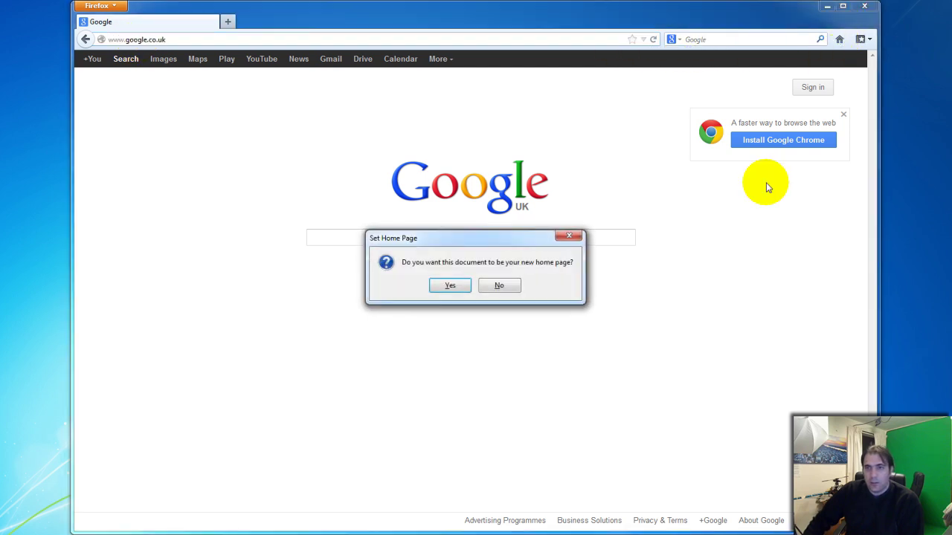
{"action": "left_click", "coordinate": [449, 285]}
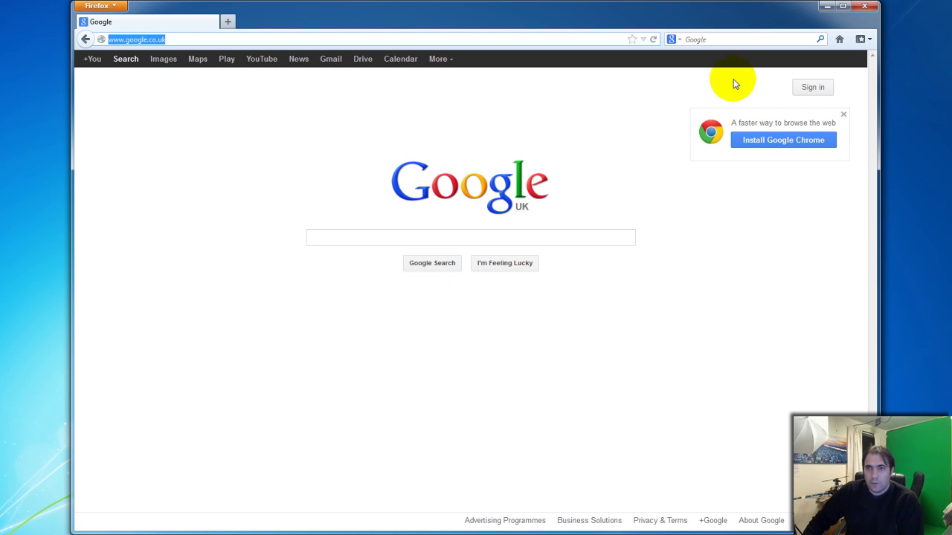
{"action": "left_click", "coordinate": [840, 40]}
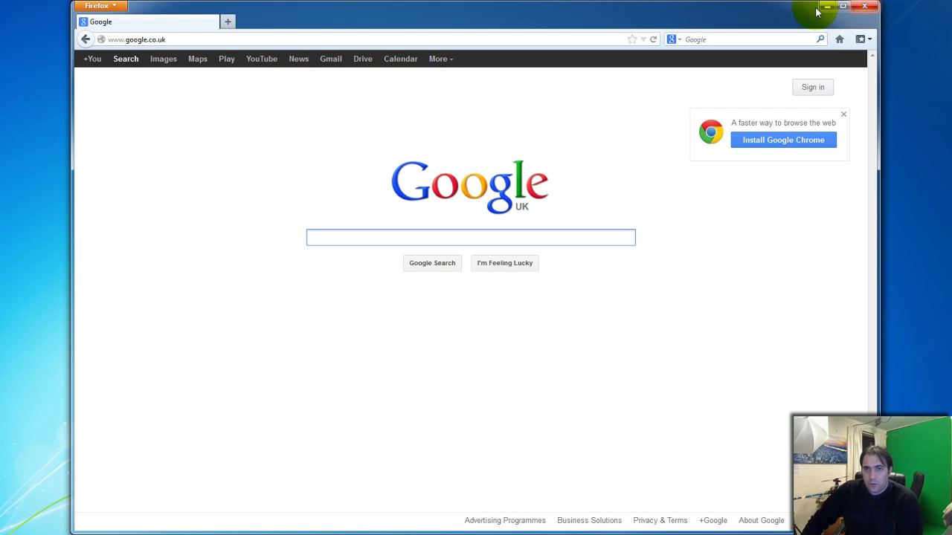
Open a new tab, compare it with the Google tab, and close Firefox with both tabs
{"action": "left_click", "coordinate": [227, 21]}
{"action": "left_click", "coordinate": [207, 24]}
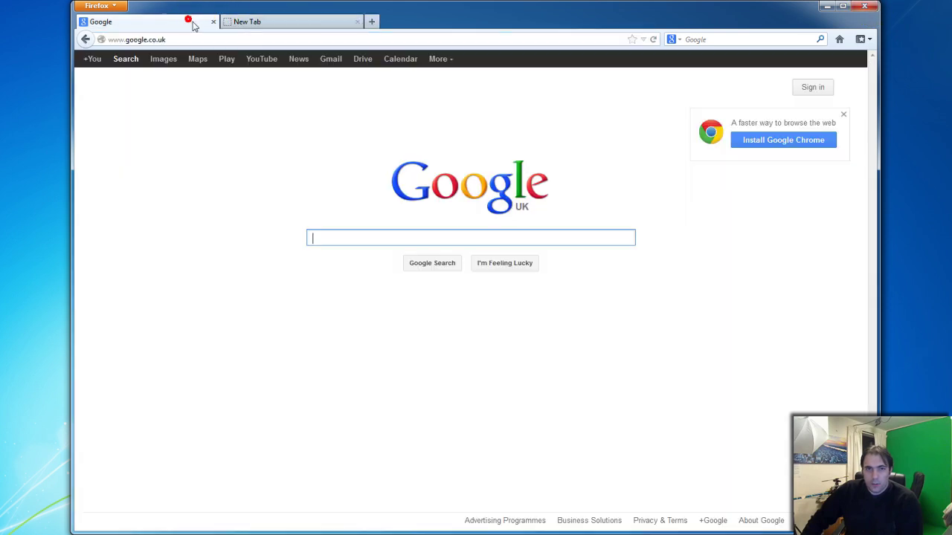
{"action": "left_click", "coordinate": [253, 25]}
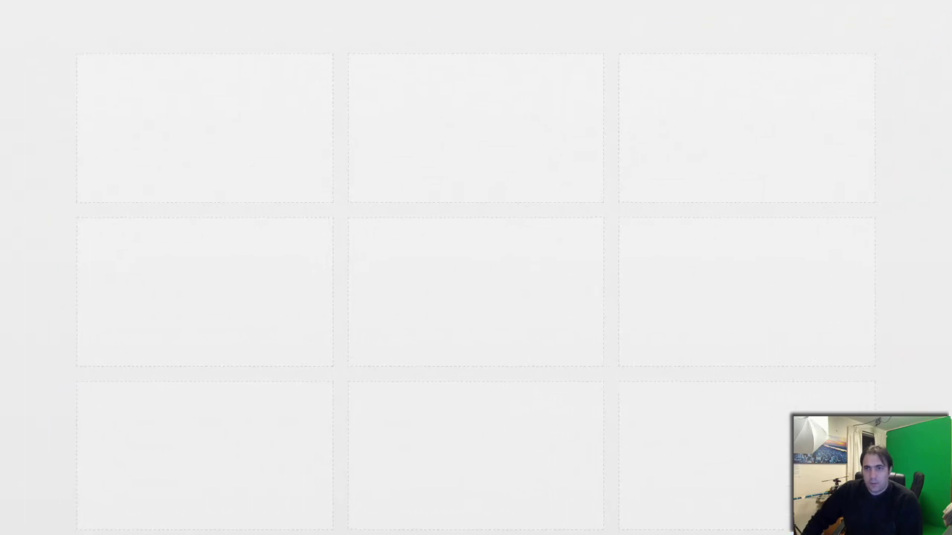
{"action": "key", "text": "alt+F4"}
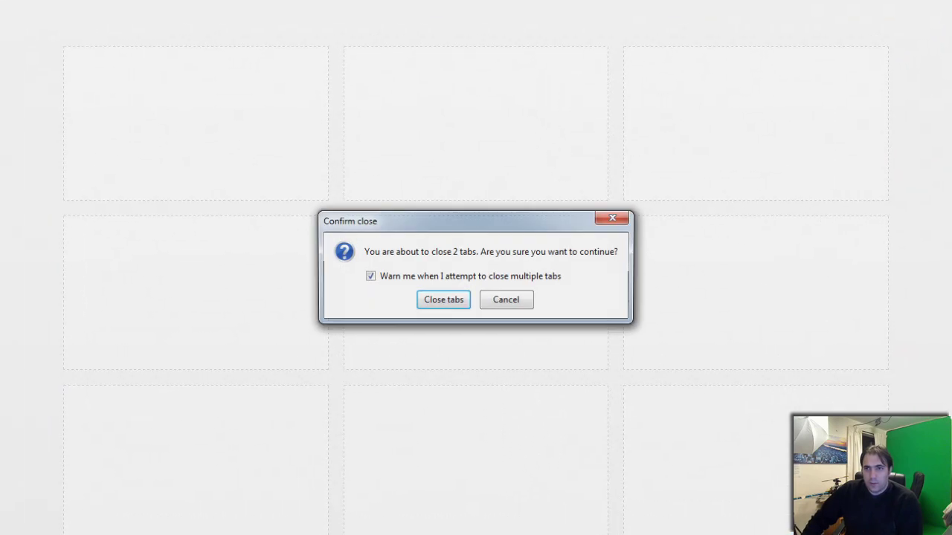
{"action": "left_click", "coordinate": [457, 296]}
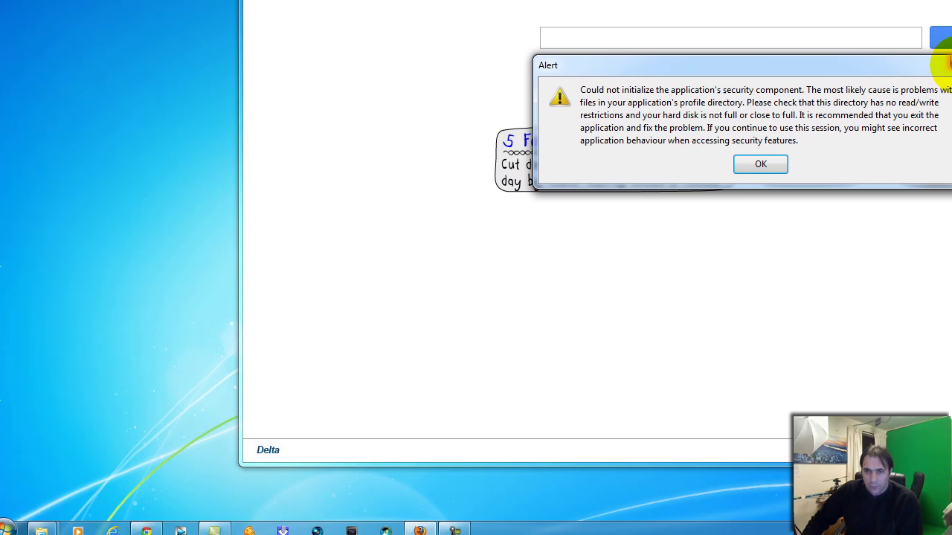
Dismiss Firefox's startup dialogs without making it the default browser, and close the browser
{"action": "key", "text": "Return"}
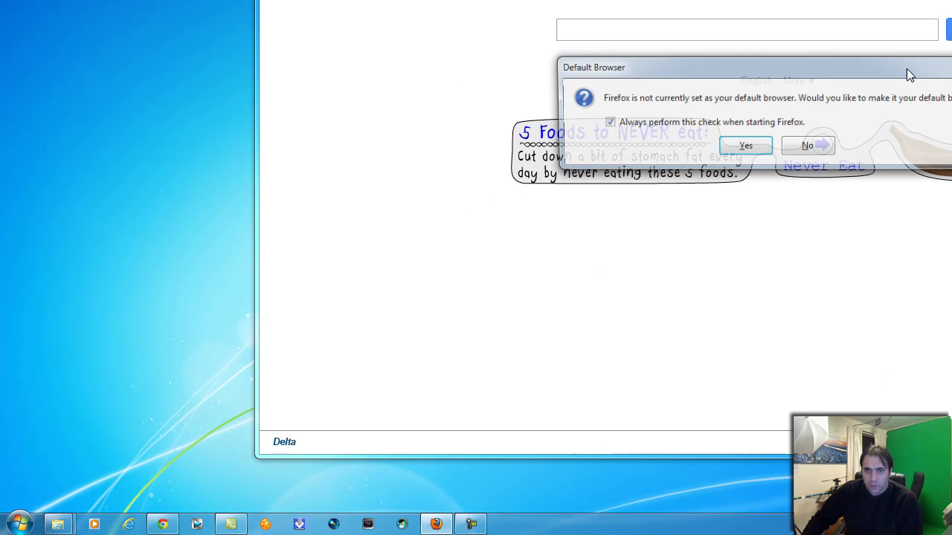
{"action": "left_click", "coordinate": [799, 148]}
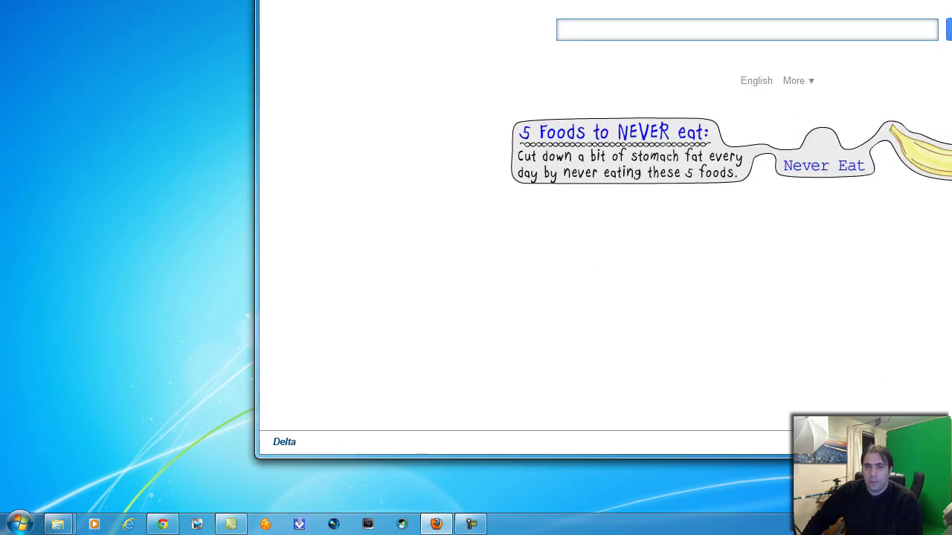
{"action": "key", "text": "alt+F4"}
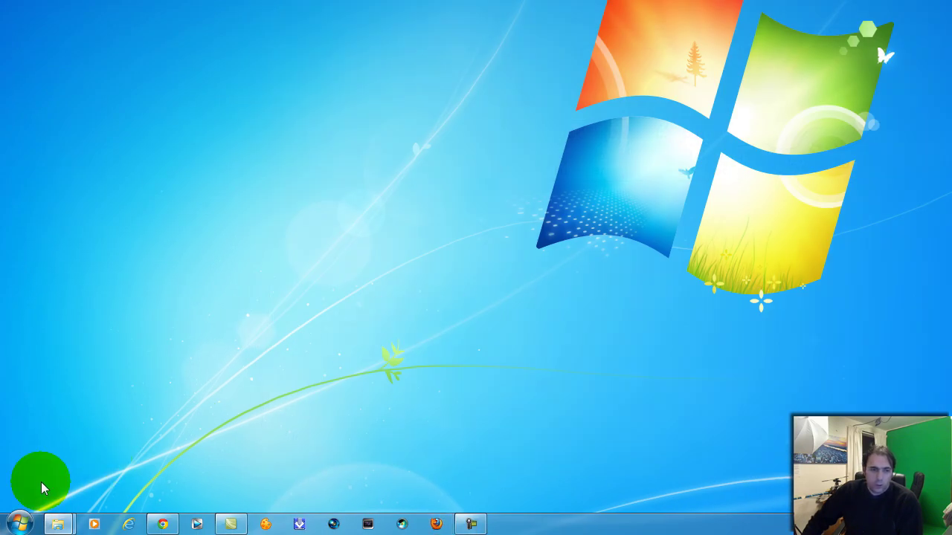
Open the list of installed programs in Control Panel's Programs and Features
{"action": "left_click", "coordinate": [19, 525]}
{"action": "left_click", "coordinate": [214, 348]}
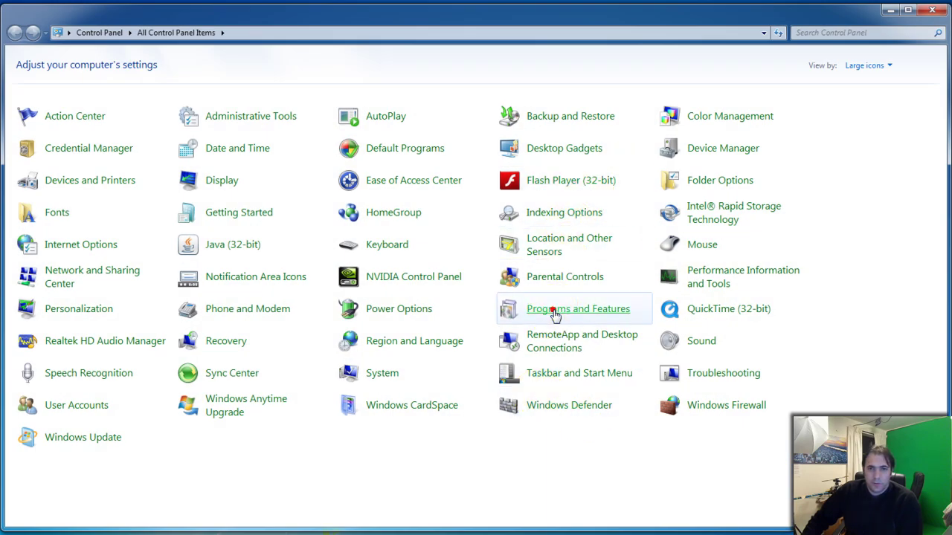
{"action": "left_click", "coordinate": [554, 311]}
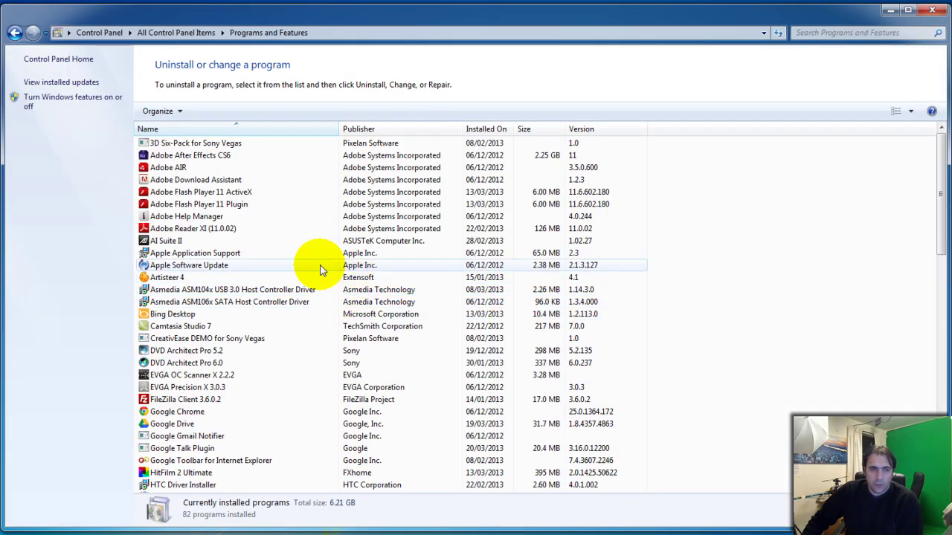
Uninstall Mozilla Firefox 18.0.2 together with its personal data and customizations, and finish the uninstall wizard
{"action": "scroll", "coordinate": [284, 268], "scroll_direction": "down", "scroll_amount": 9}
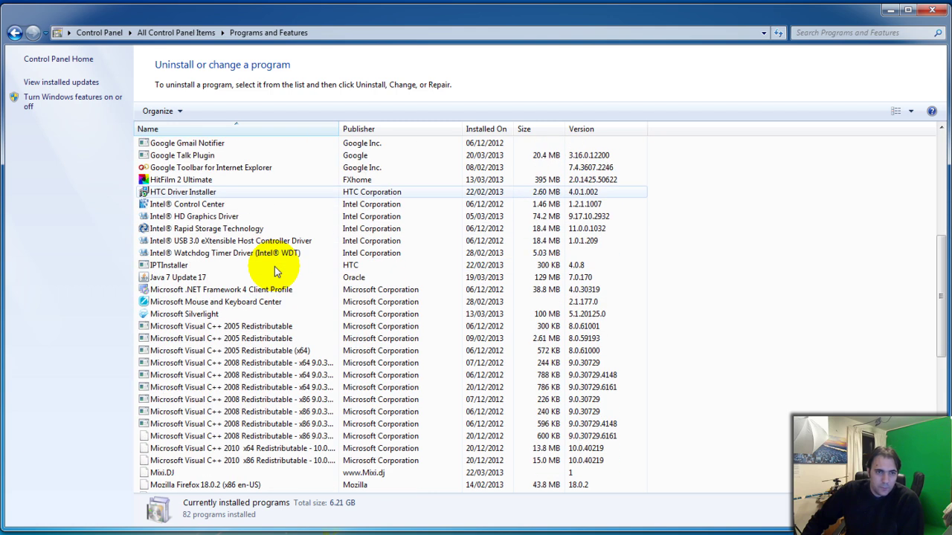
{"action": "scroll", "coordinate": [272, 275], "scroll_direction": "down", "scroll_amount": 1}
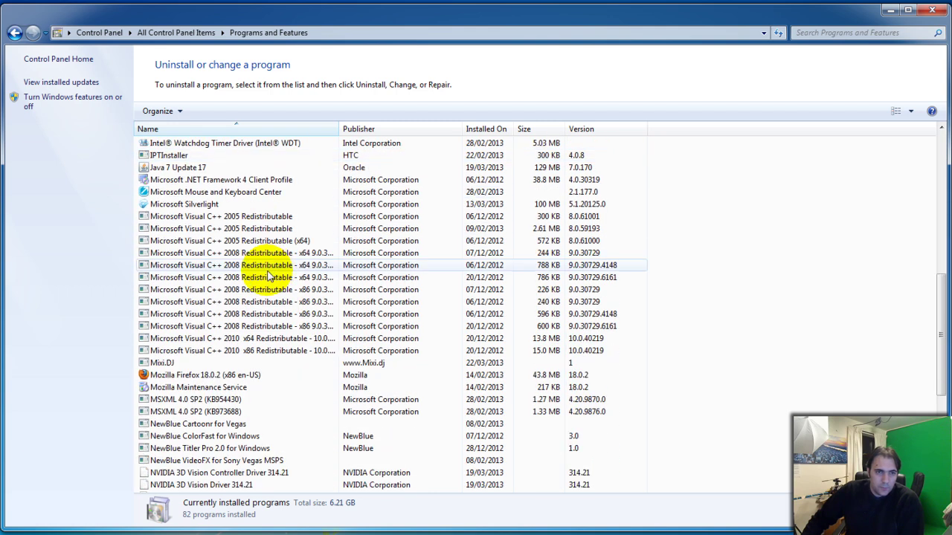
{"action": "right_click", "coordinate": [208, 375]}
{"action": "left_click", "coordinate": [247, 383]}
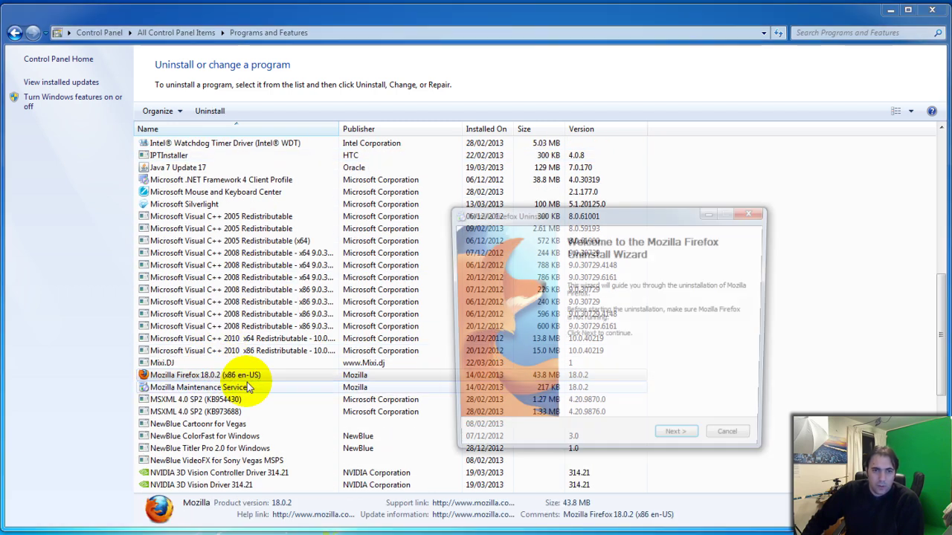
{"action": "left_click", "coordinate": [678, 441]}
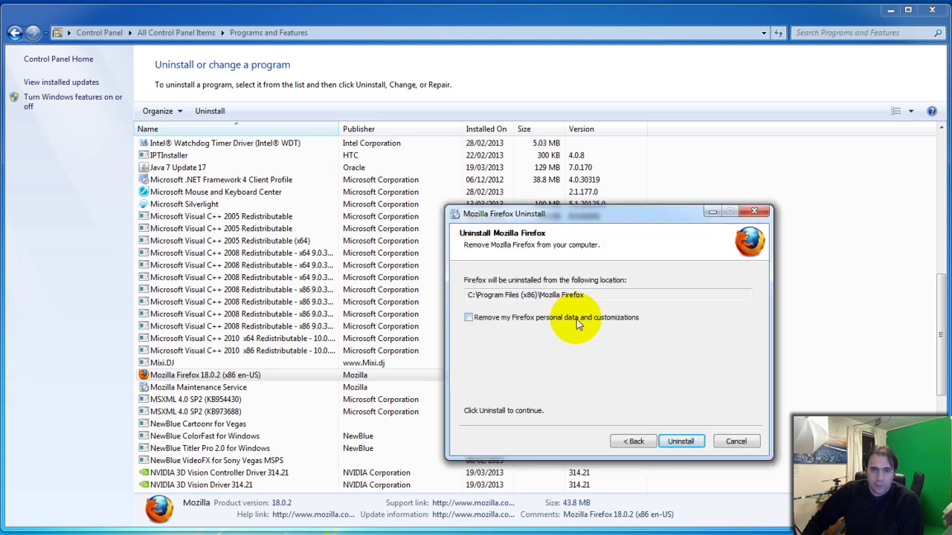
{"action": "left_click", "coordinate": [469, 319]}
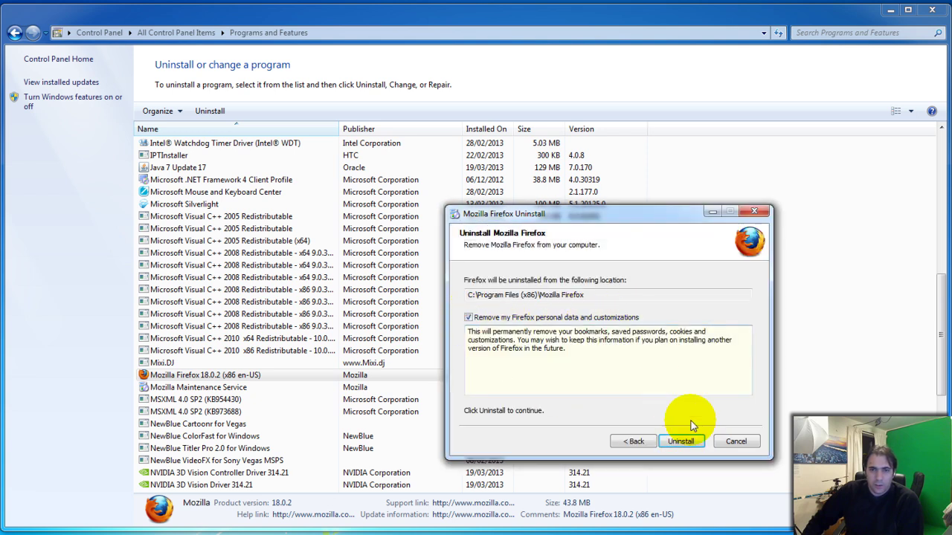
{"action": "left_click", "coordinate": [682, 441]}
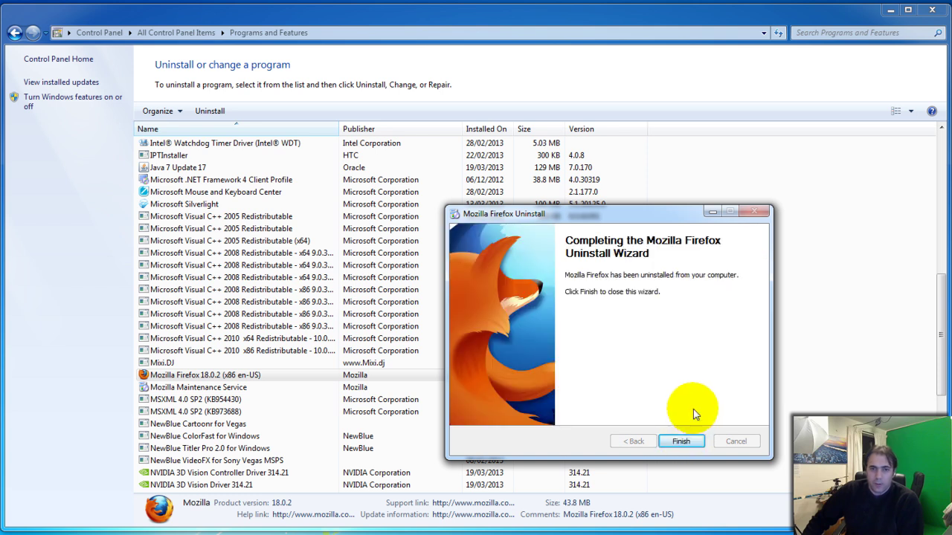
{"action": "left_click", "coordinate": [681, 440]}
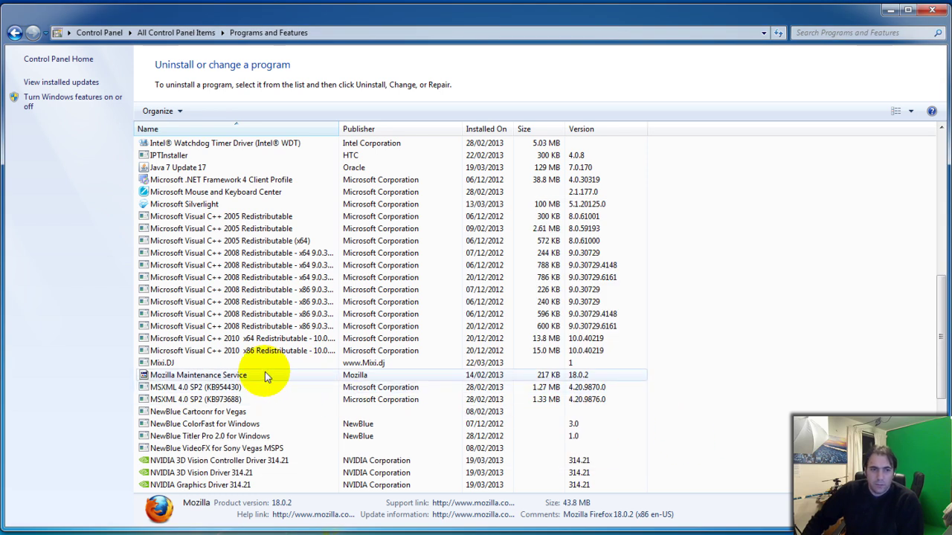
Completely uninstall Mixi.DJ with all of its components and close its uninstaller
{"action": "left_click", "coordinate": [168, 364]}
{"action": "right_click", "coordinate": [167, 364]}
{"action": "left_click", "coordinate": [199, 369]}
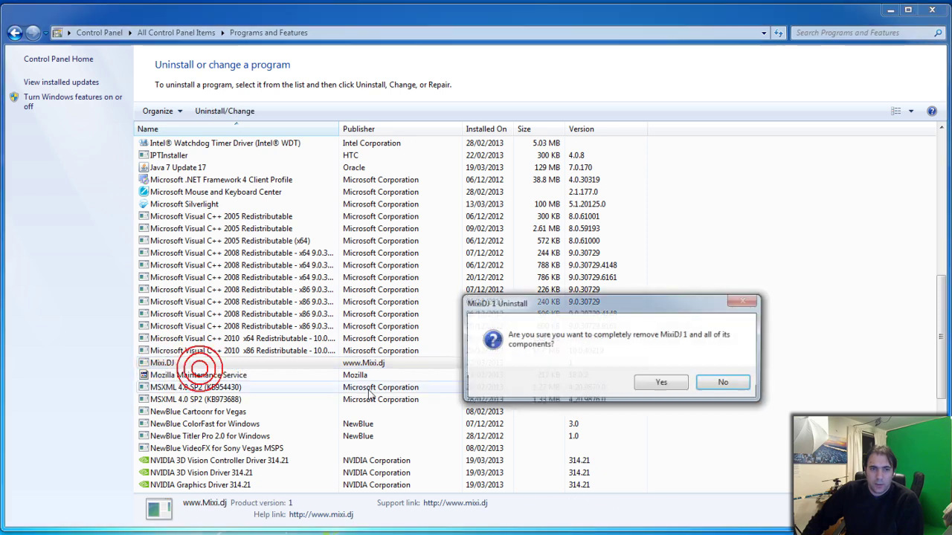
{"action": "left_click", "coordinate": [662, 383]}
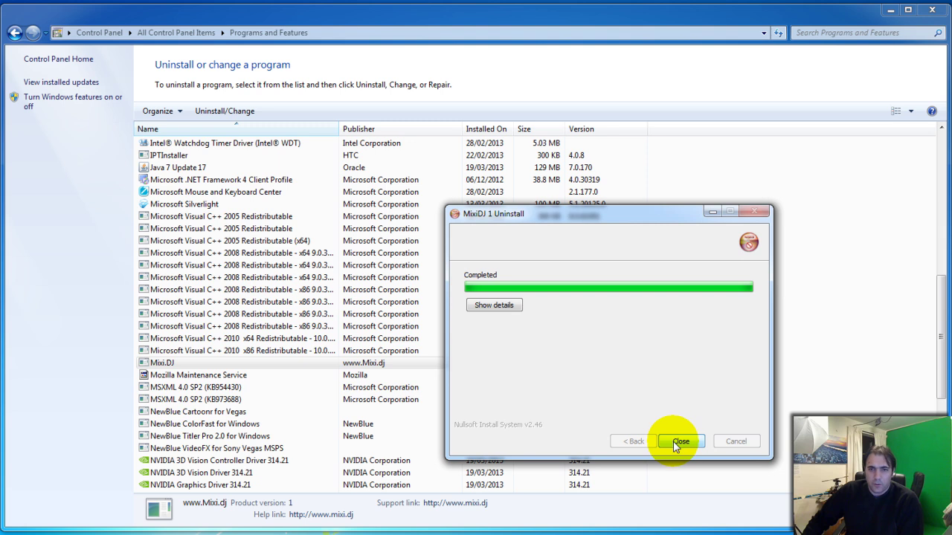
{"action": "left_click", "coordinate": [678, 441]}
{"action": "left_click", "coordinate": [699, 384]}
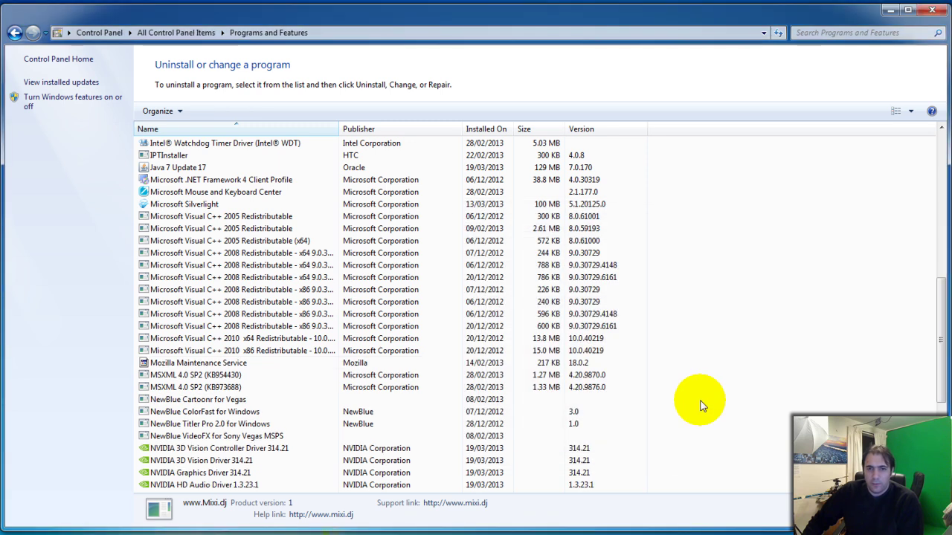
Remove the Mozilla Maintenance Service entry from the installed programs, check the rest of the list, and close Programs and Features
{"action": "scroll", "coordinate": [276, 330], "scroll_direction": "down", "scroll_amount": 3}
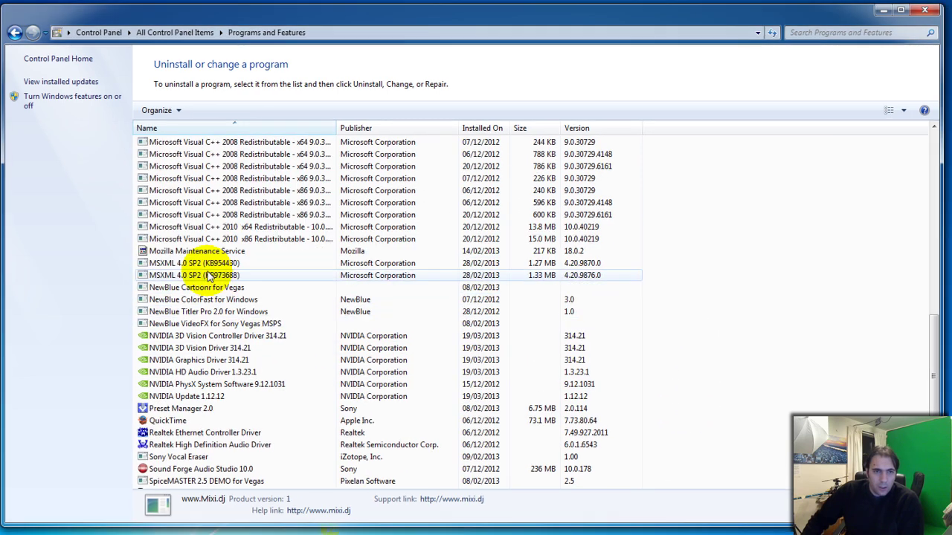
{"action": "left_click", "coordinate": [200, 252]}
{"action": "double_click", "coordinate": [183, 216]}
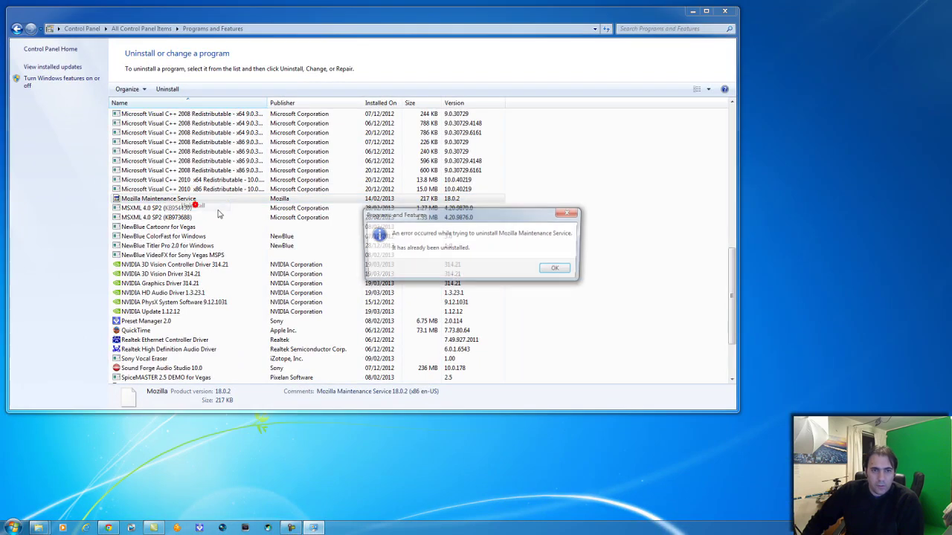
{"action": "left_click", "coordinate": [558, 269]}
{"action": "scroll", "coordinate": [188, 250], "scroll_direction": "down", "scroll_amount": 3}
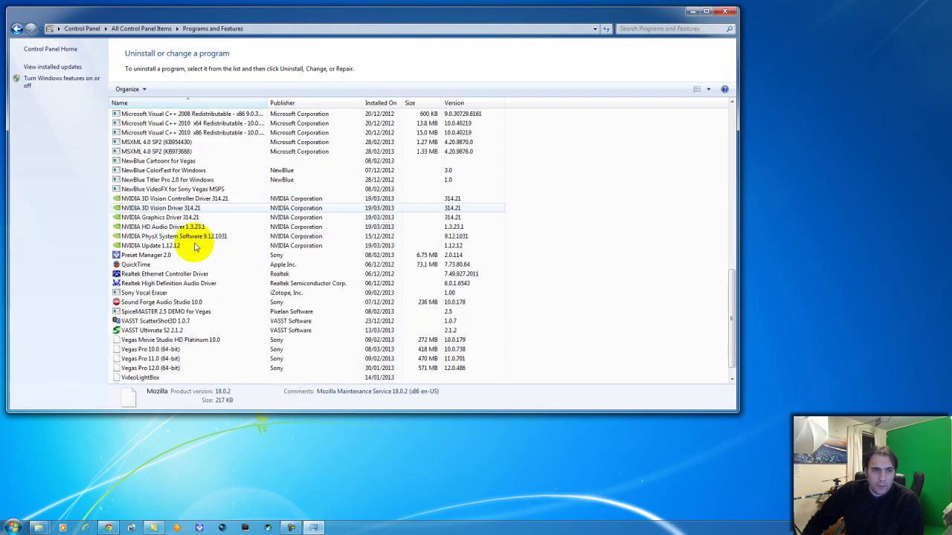
{"action": "scroll", "coordinate": [192, 253], "scroll_direction": "up", "scroll_amount": 20}
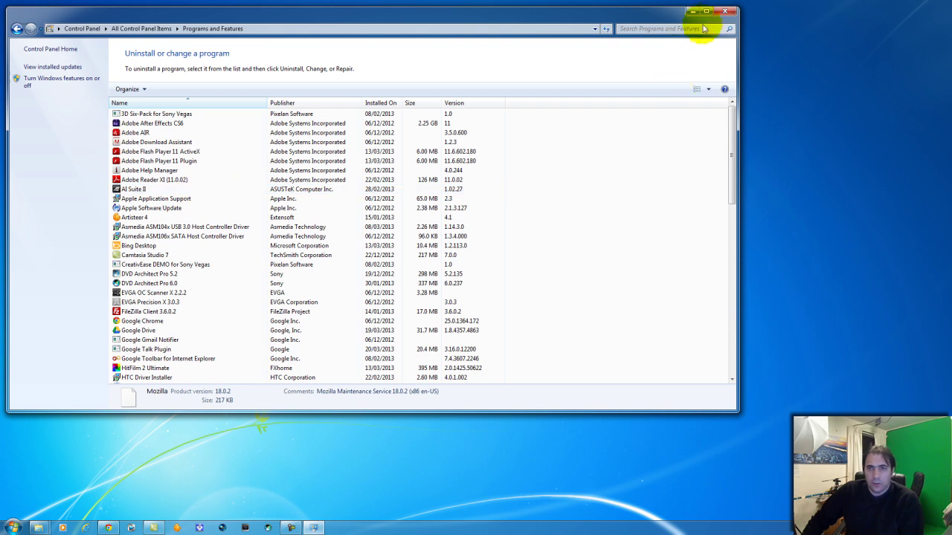
{"action": "left_click", "coordinate": [723, 12]}
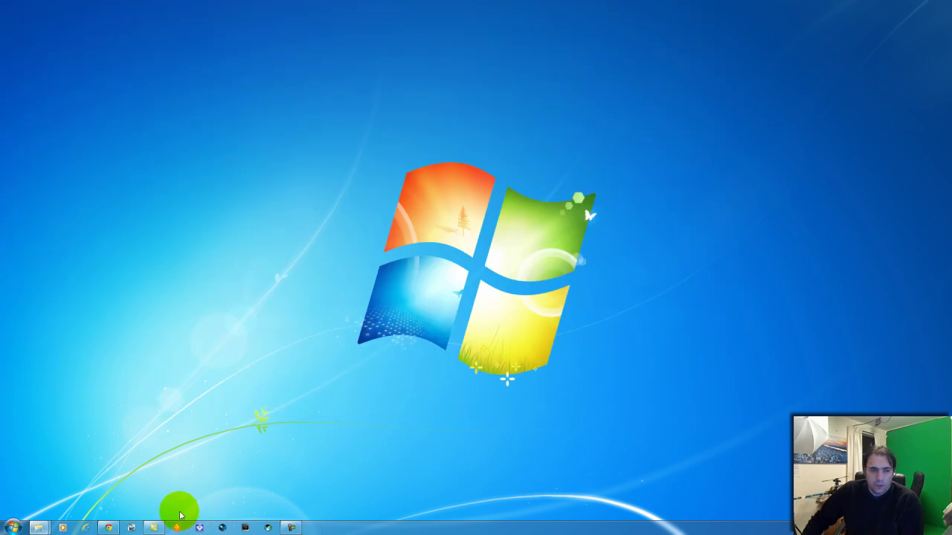
Switch to Google Chrome and search Google for "Firfox"
{"action": "left_click", "coordinate": [112, 528]}
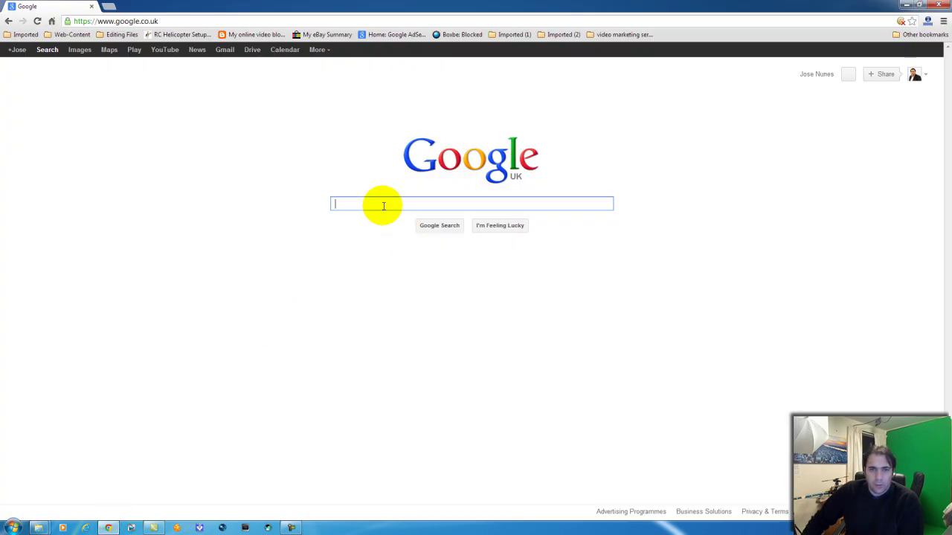
{"action": "left_click", "coordinate": [382, 205]}
{"action": "type", "text": "Fi"}
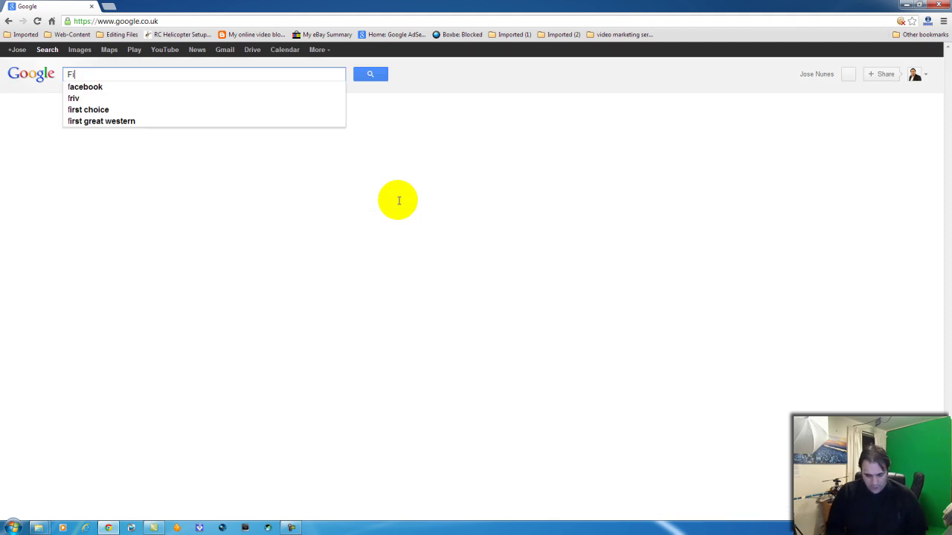
{"action": "type", "text": "rfox"}
{"action": "key", "text": "Return"}
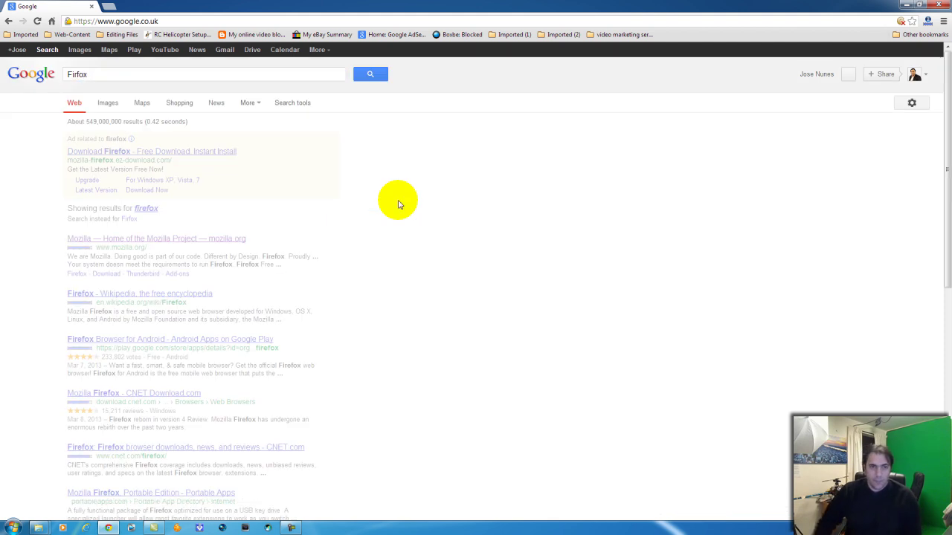
Open the Mozilla home page from the results and download Firefox Setup 19.0.2 to the Desktop
{"action": "left_click", "coordinate": [117, 241]}
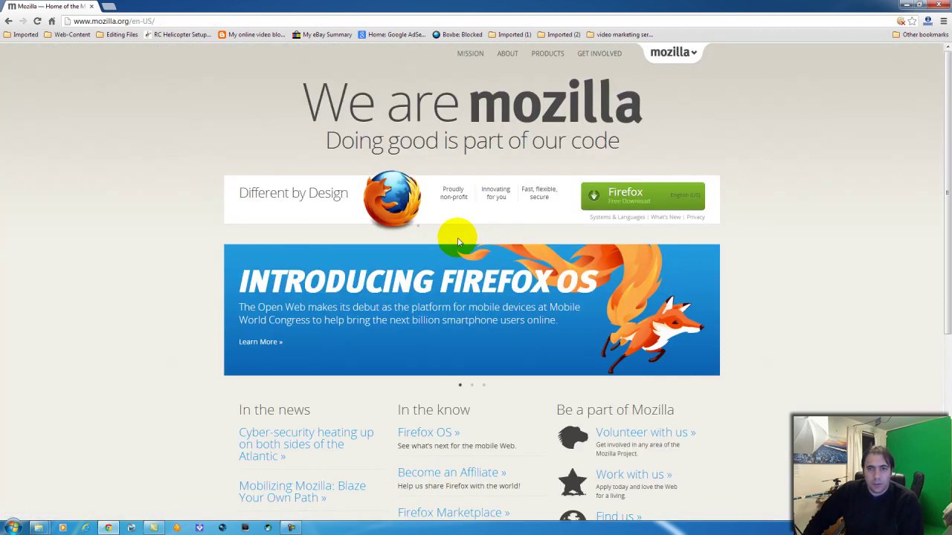
{"action": "left_click", "coordinate": [628, 203]}
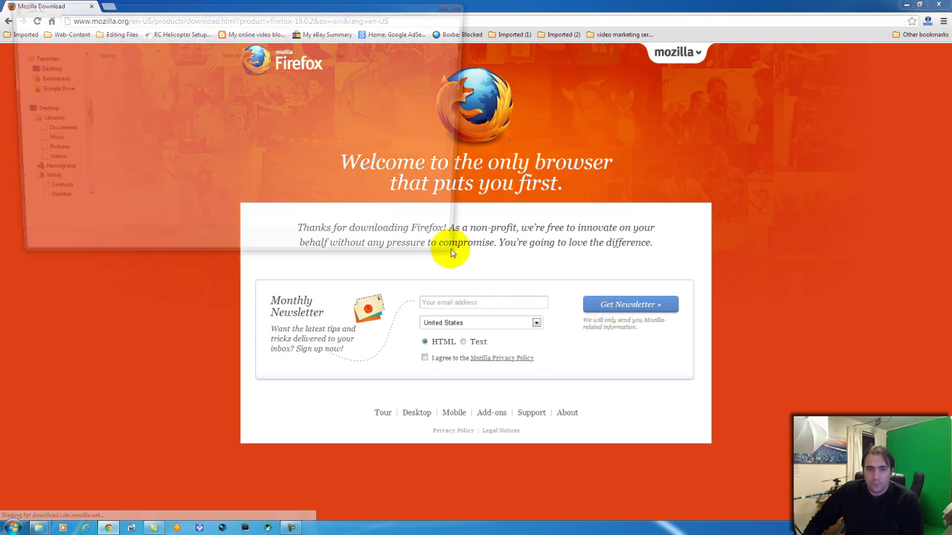
{"action": "left_click", "coordinate": [35, 84]}
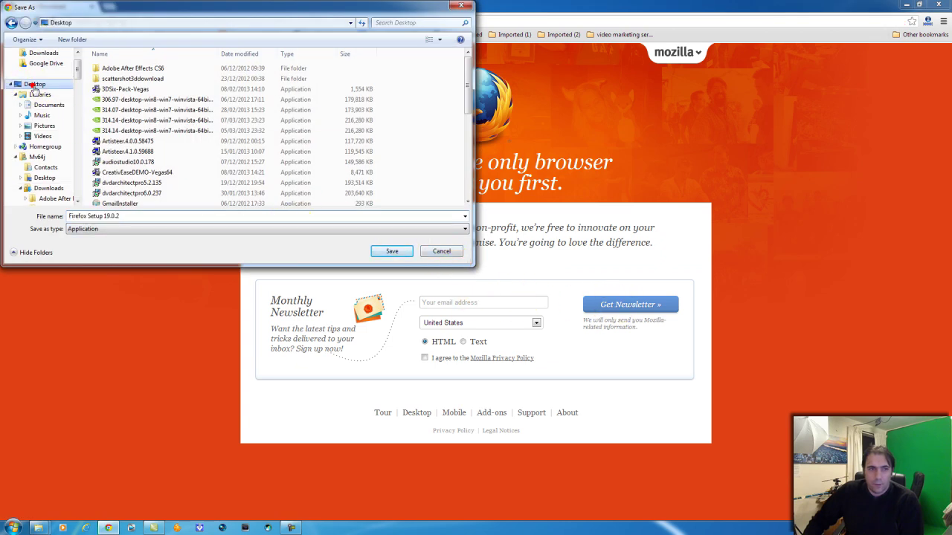
{"action": "left_click", "coordinate": [392, 251]}
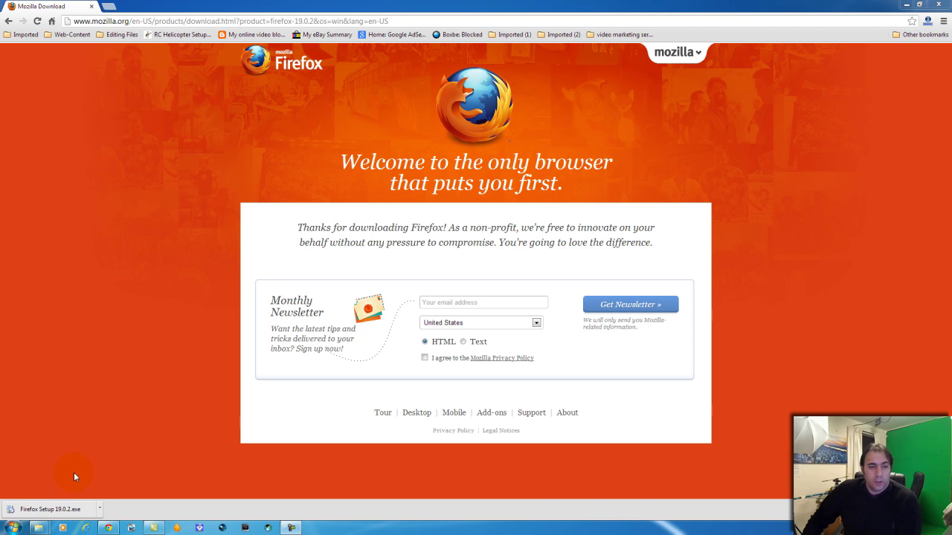
Run the downloaded Firefox Setup 19.0.2.exe and continue through the wizard with the Standard setup type
{"action": "left_click", "coordinate": [51, 509]}
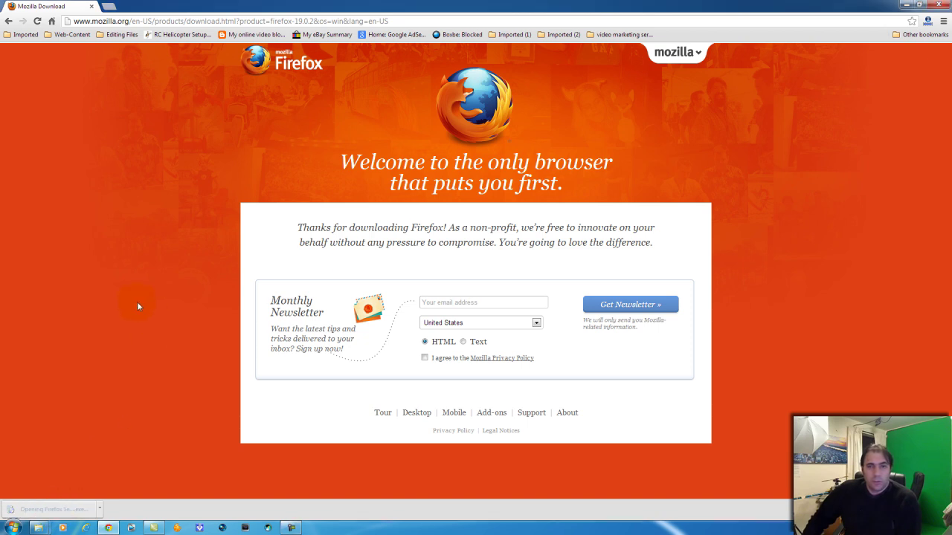
{"action": "left_click", "coordinate": [506, 272]}
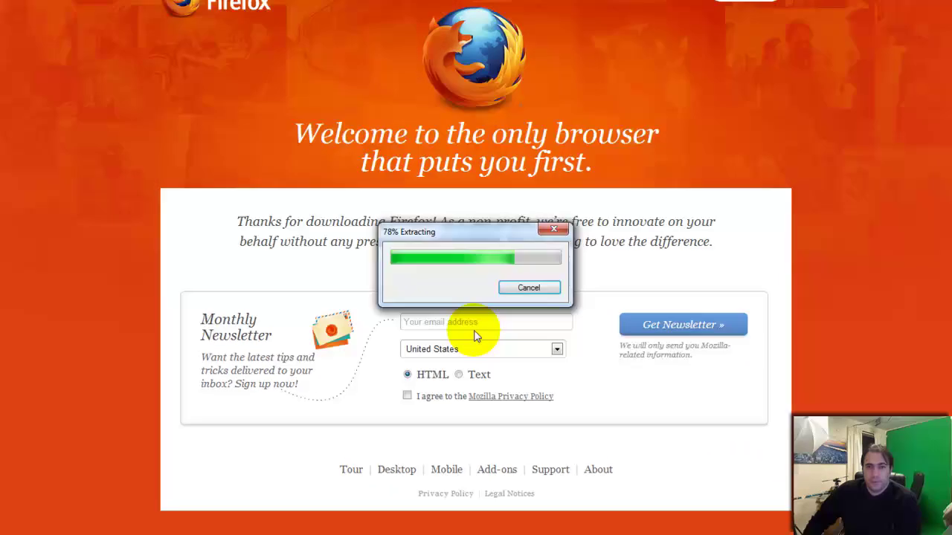
{"action": "left_click", "coordinate": [553, 395]}
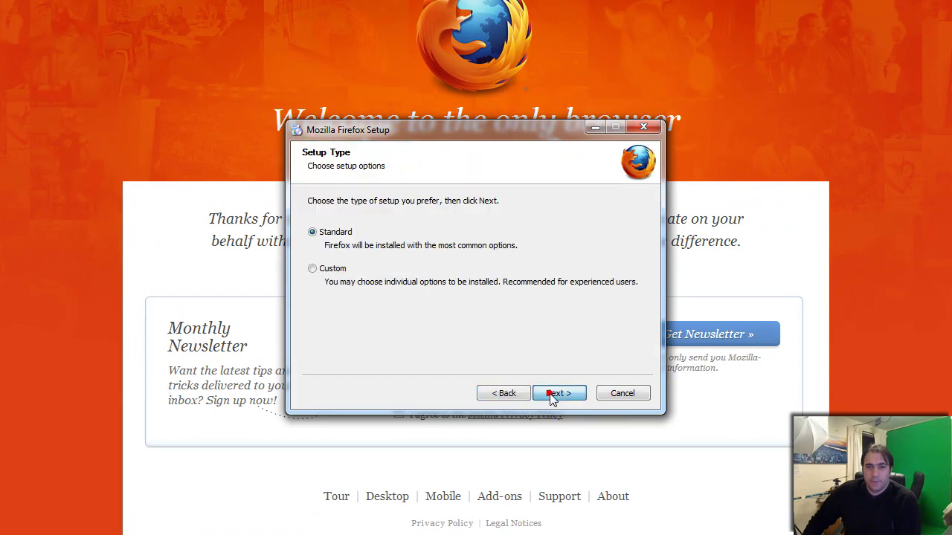
{"action": "left_click", "coordinate": [548, 395]}
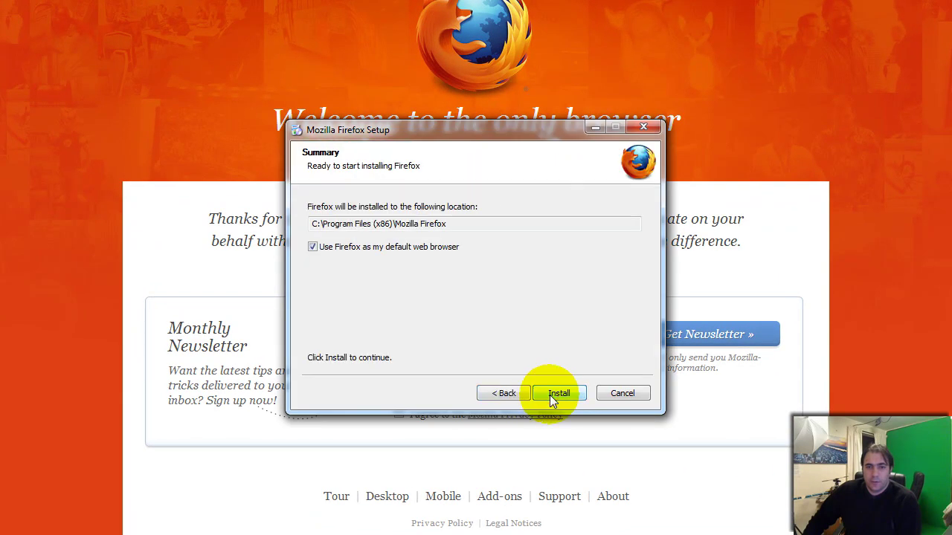
Install Firefox without using it as the default web browser and finish the setup with Firefox launching
{"action": "left_click", "coordinate": [312, 246]}
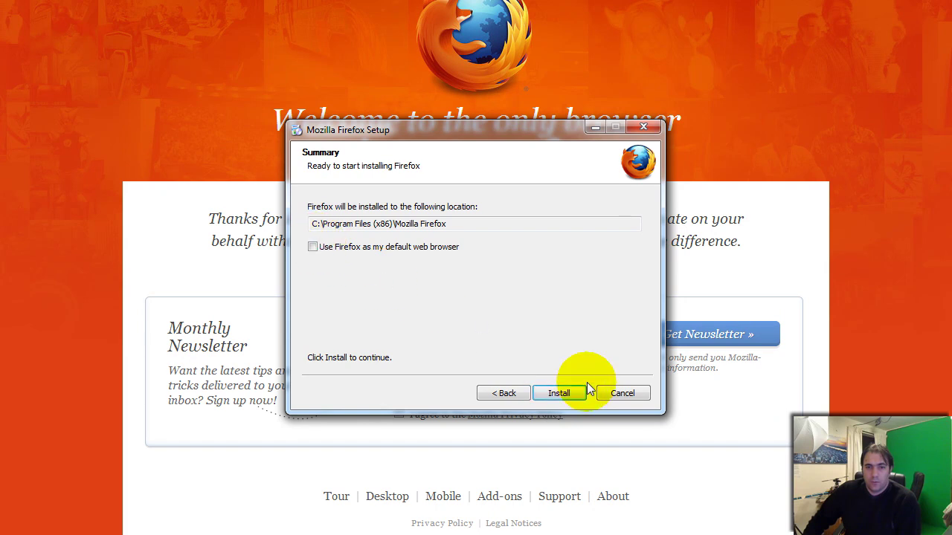
{"action": "left_click", "coordinate": [568, 393]}
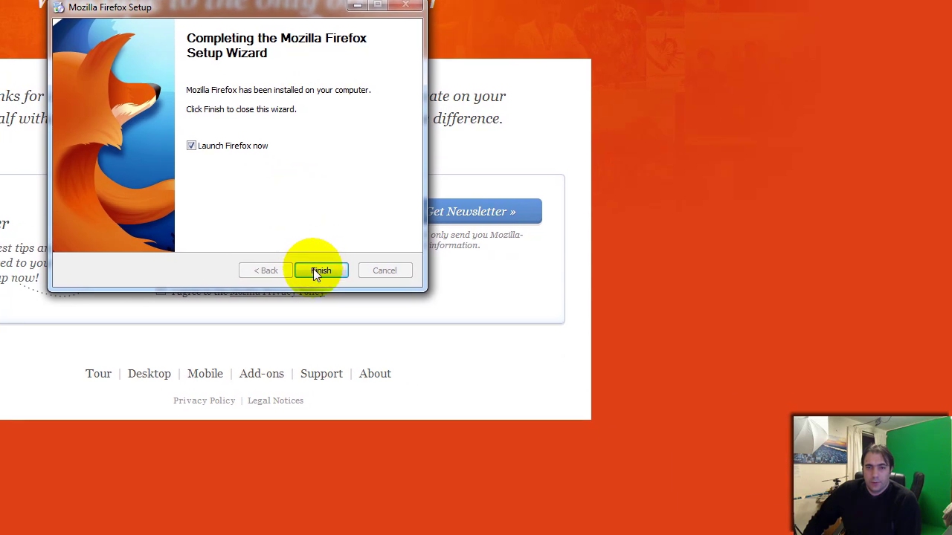
{"action": "left_click", "coordinate": [558, 392]}
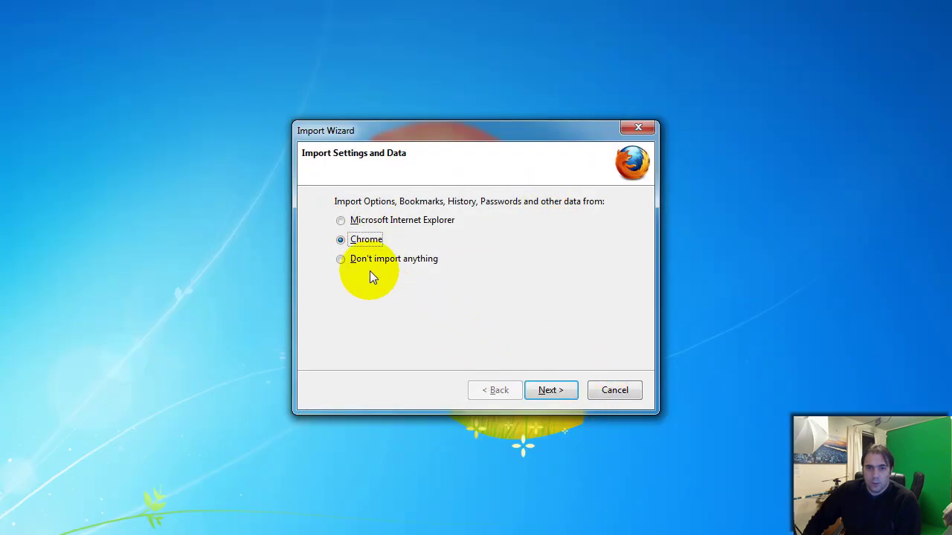
Complete the Import Wizard and decline making Firefox the default browser
{"action": "left_click", "coordinate": [551, 392]}
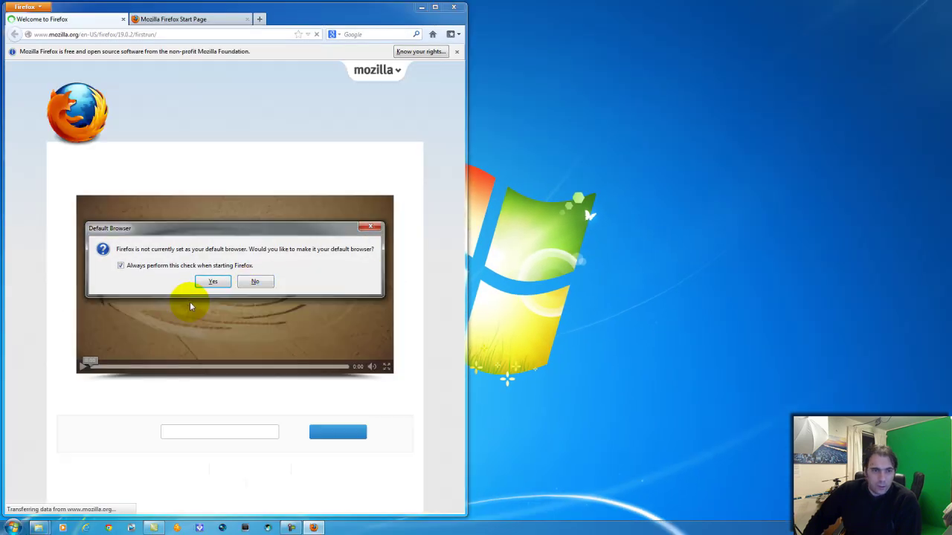
{"action": "left_click", "coordinate": [259, 284]}
Maximize the Firefox window and close the Welcome to Firefox tab, leaving only the Firefox start page open
{"action": "left_click_drag", "start_coordinate": [350, 10], "coordinate": [577, 19]}
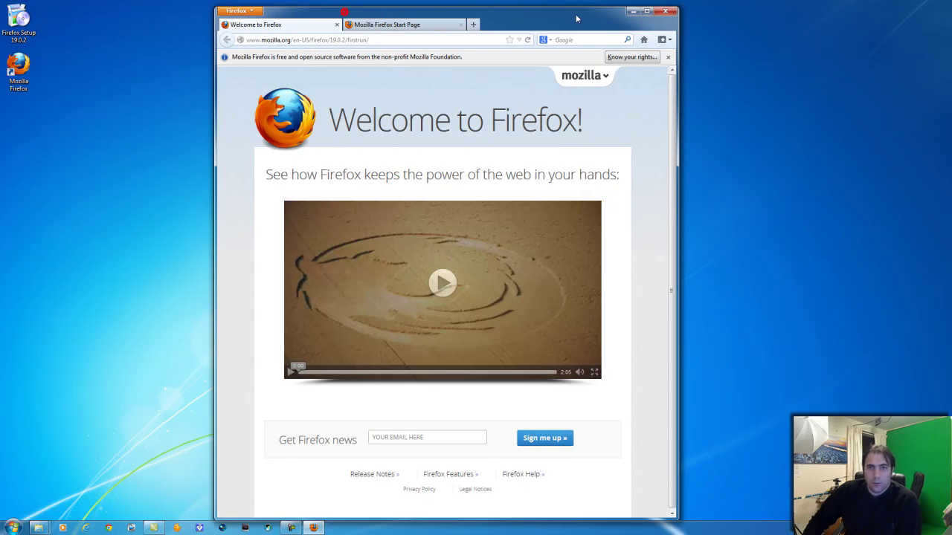
{"action": "left_click", "coordinate": [646, 11]}
{"action": "left_click", "coordinate": [238, 8]}
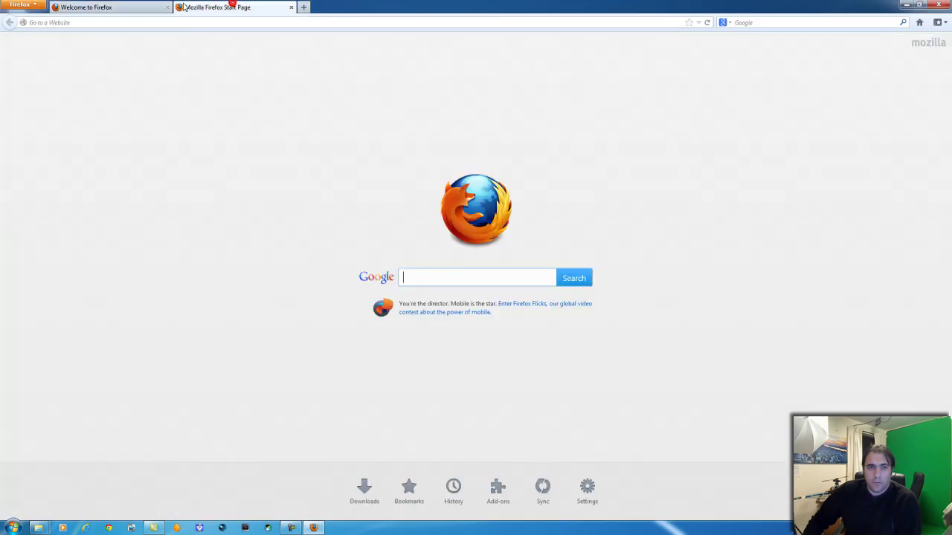
{"action": "left_click", "coordinate": [165, 7]}
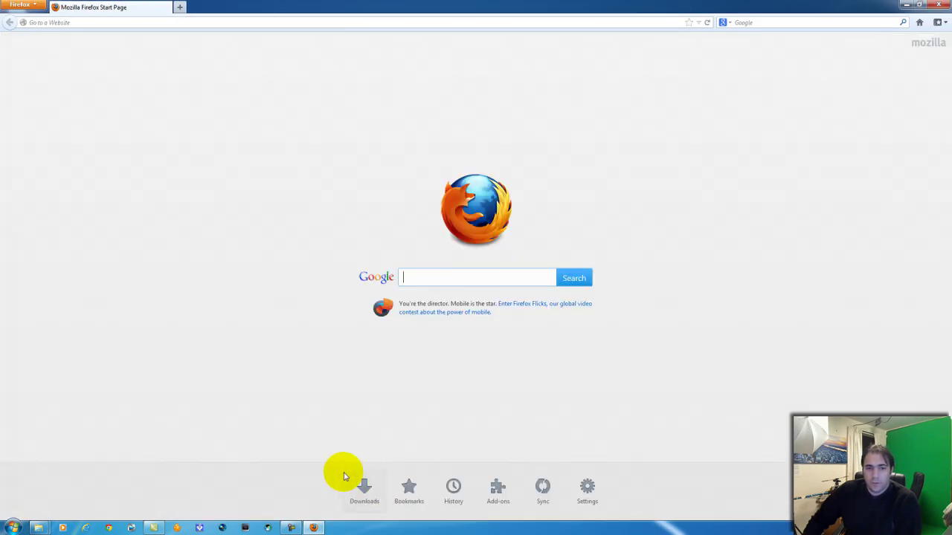
Pin Firefox to the taskbar and restart it from there, declining to make it the default browser
{"action": "right_click", "coordinate": [306, 529]}
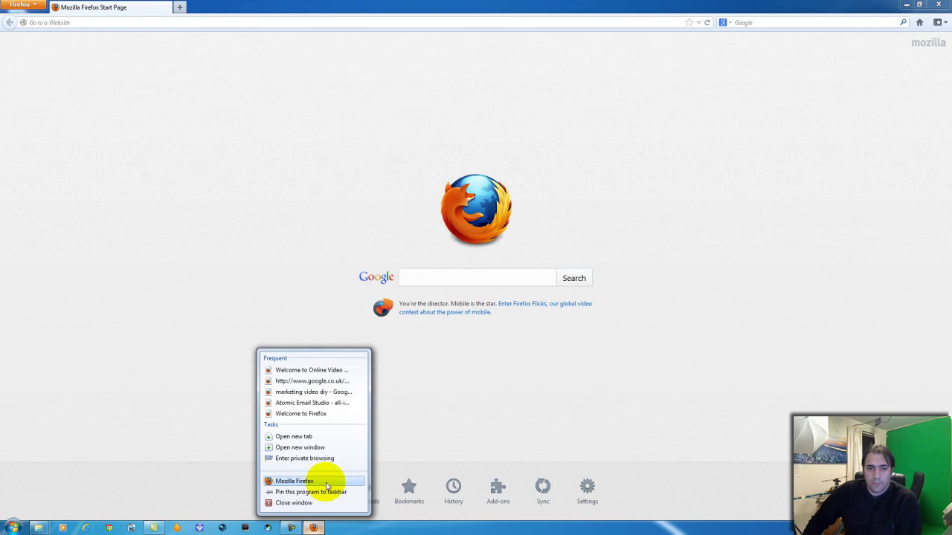
{"action": "left_click", "coordinate": [318, 491]}
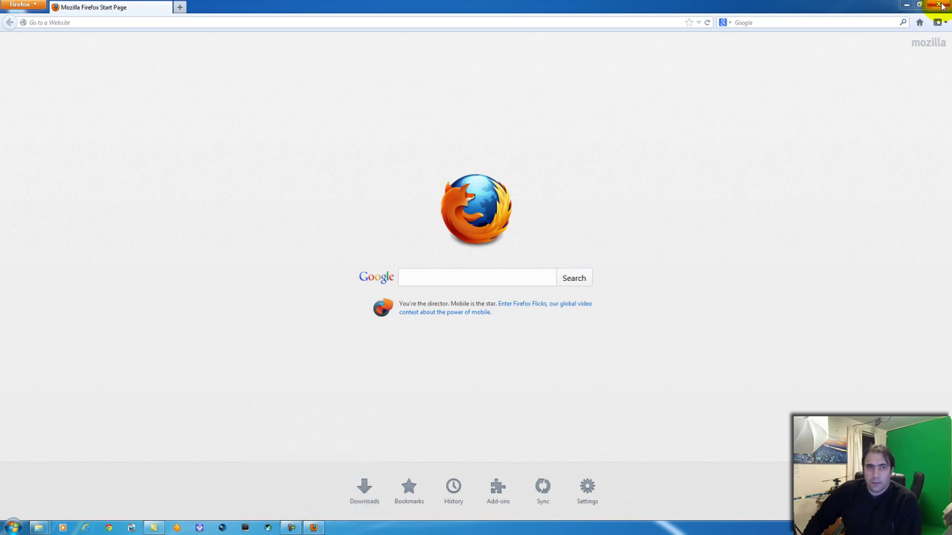
{"action": "left_click", "coordinate": [939, 5]}
{"action": "left_click", "coordinate": [315, 530]}
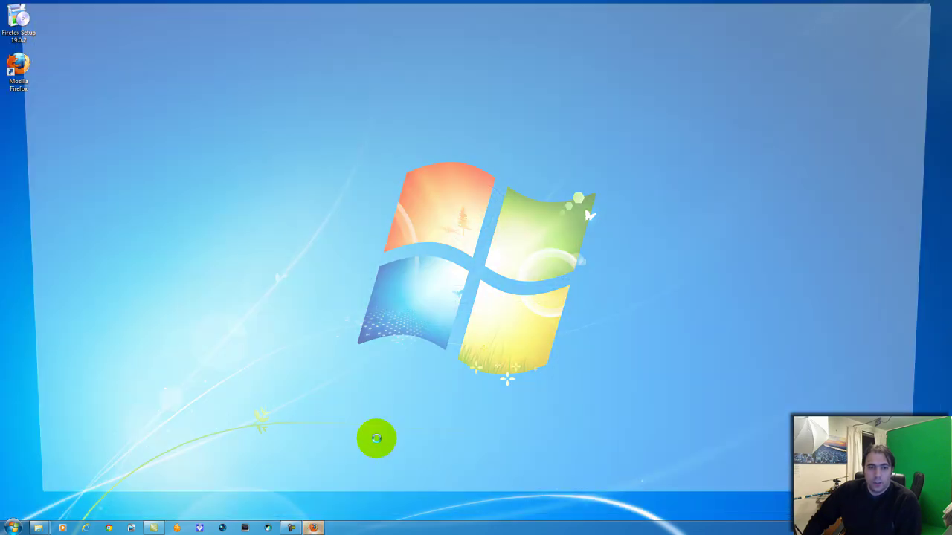
{"action": "left_click", "coordinate": [494, 281]}
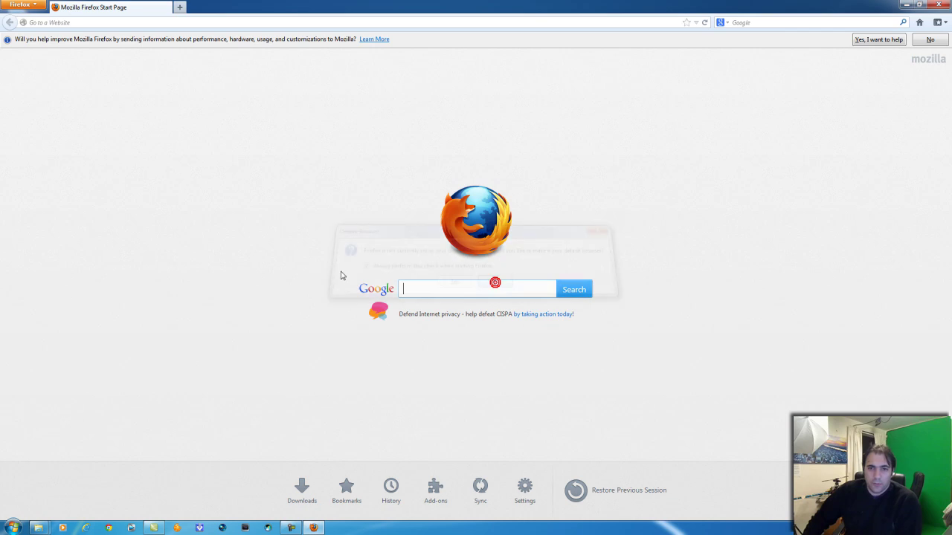